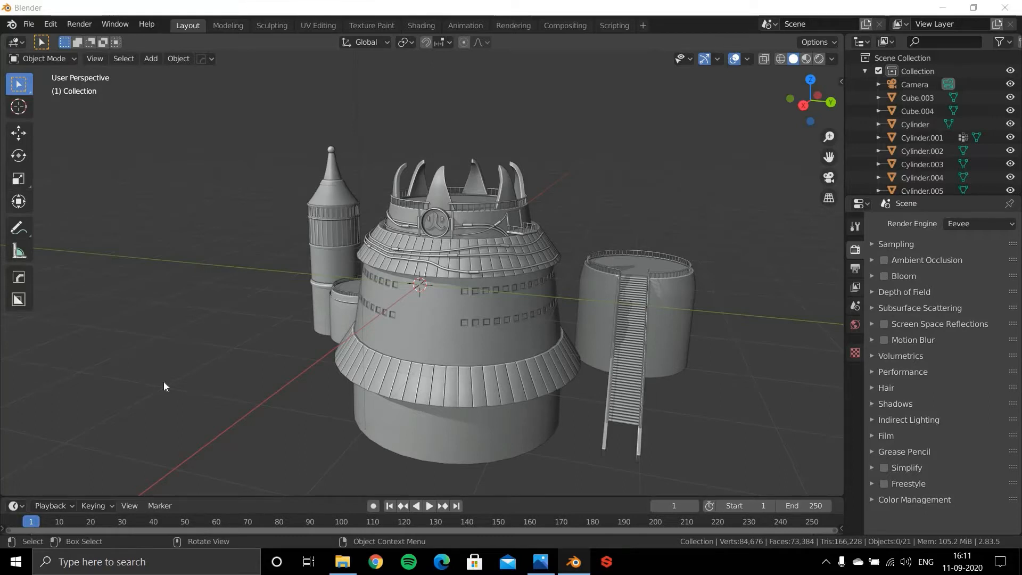
Compare the line-art reference image finalDOFcompressed.jpg in Photos with the castle model in Blender, examining the objects from several angles.
left_click(551, 570)
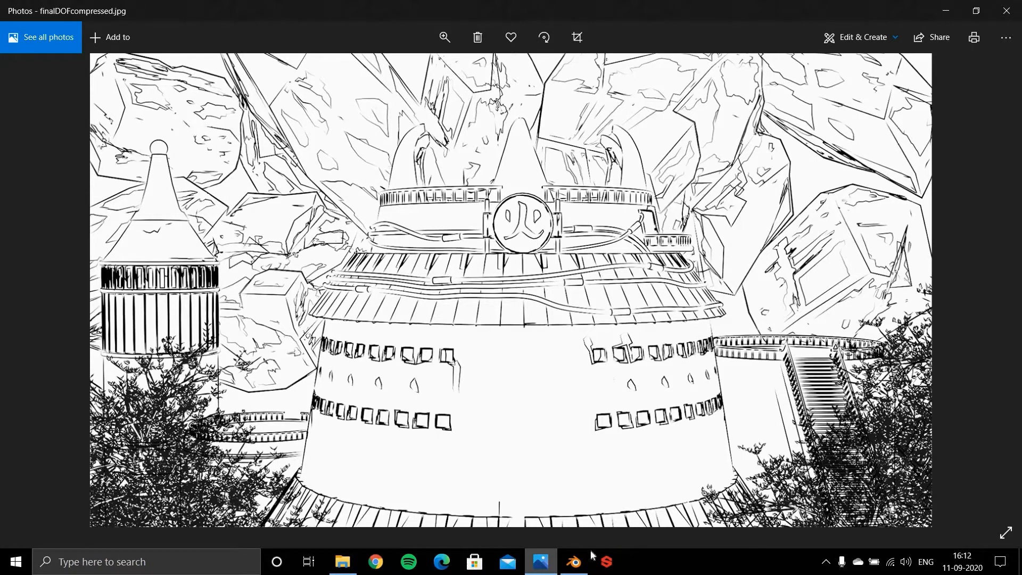
left_click(573, 561)
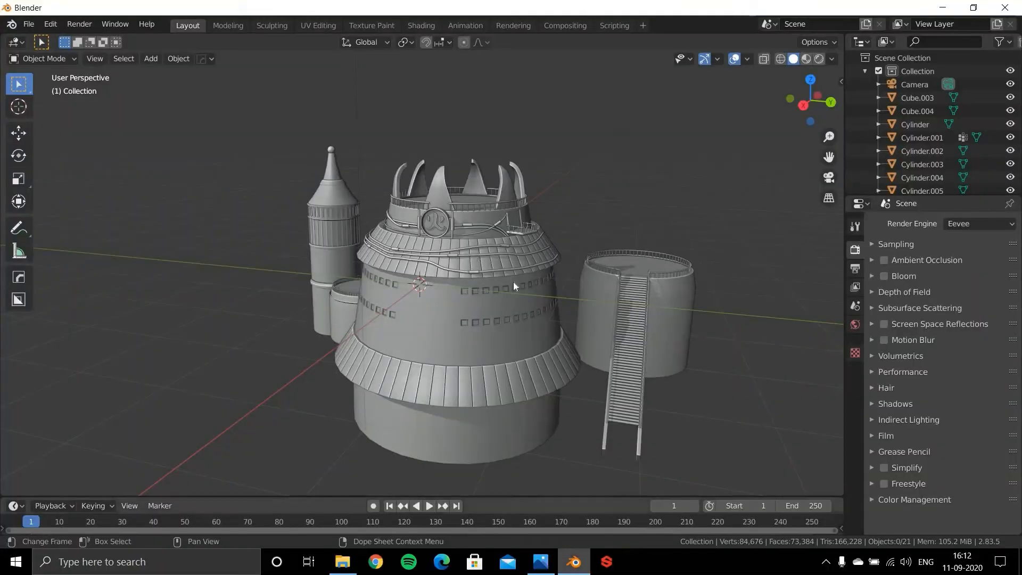
middle_click_drag(489, 270, 564, 536)
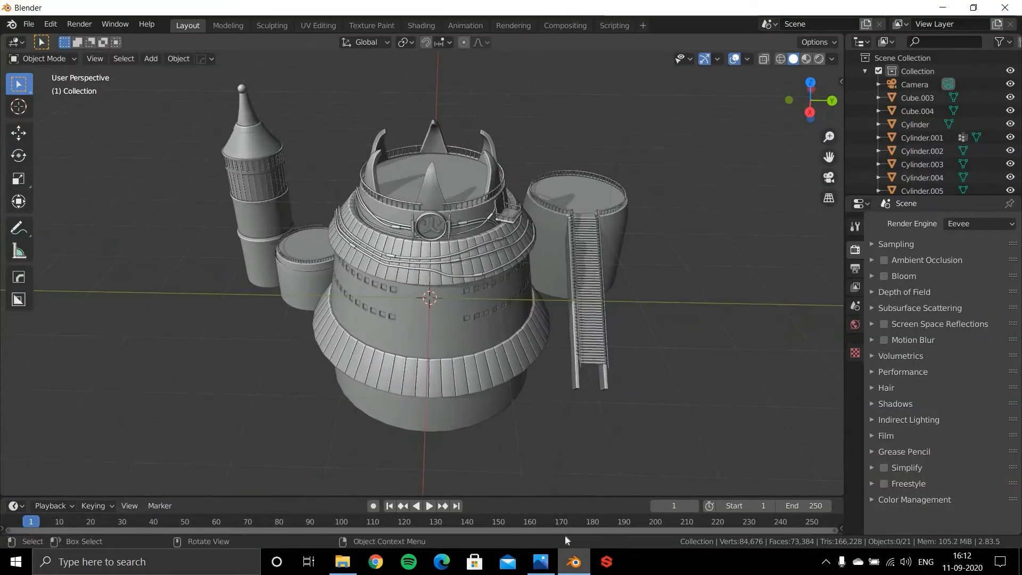
left_click(545, 564)
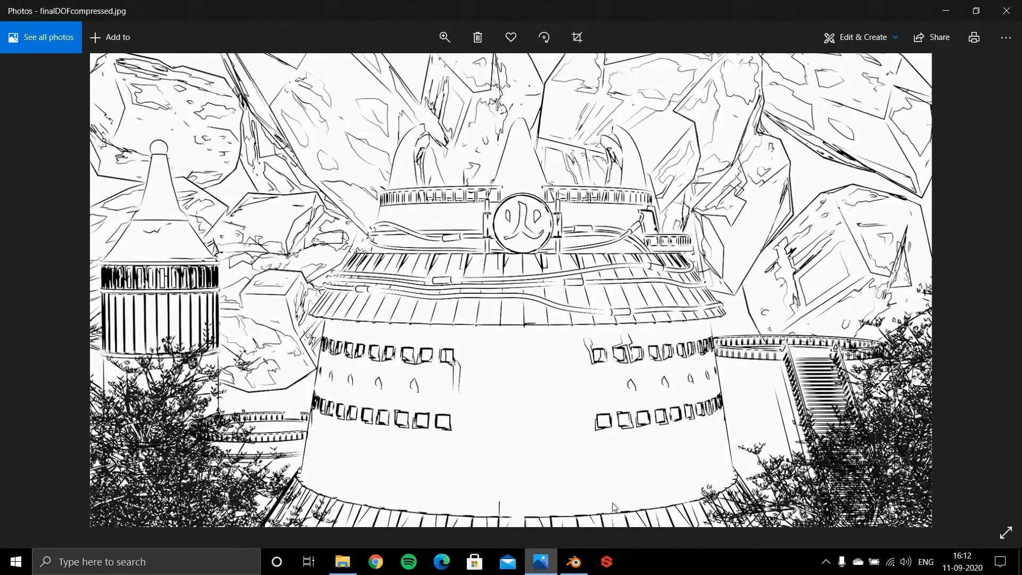
left_click(574, 561)
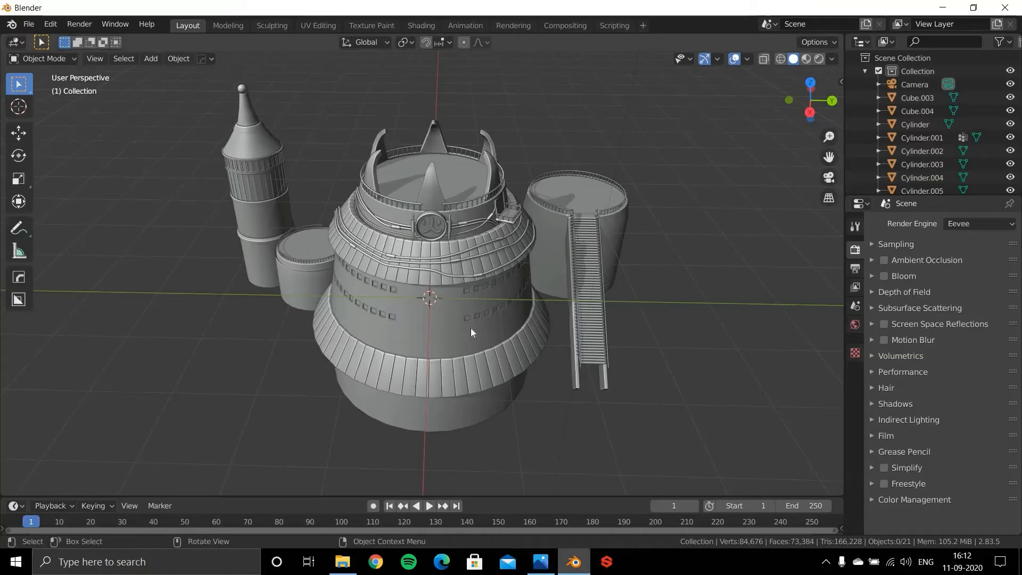
middle_click_drag(455, 314, 416, 294)
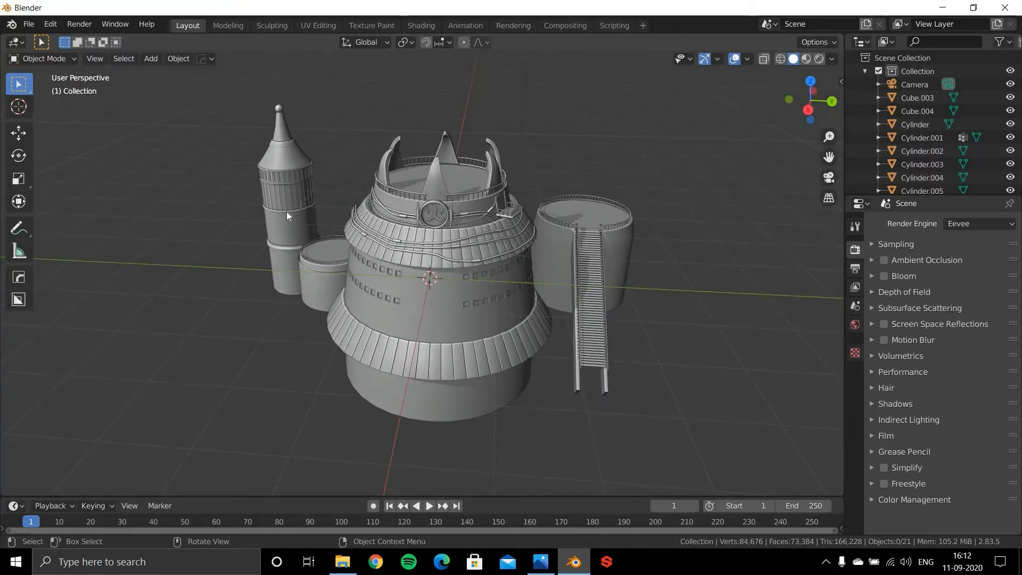
left_click_drag(219, 166, 669, 353)
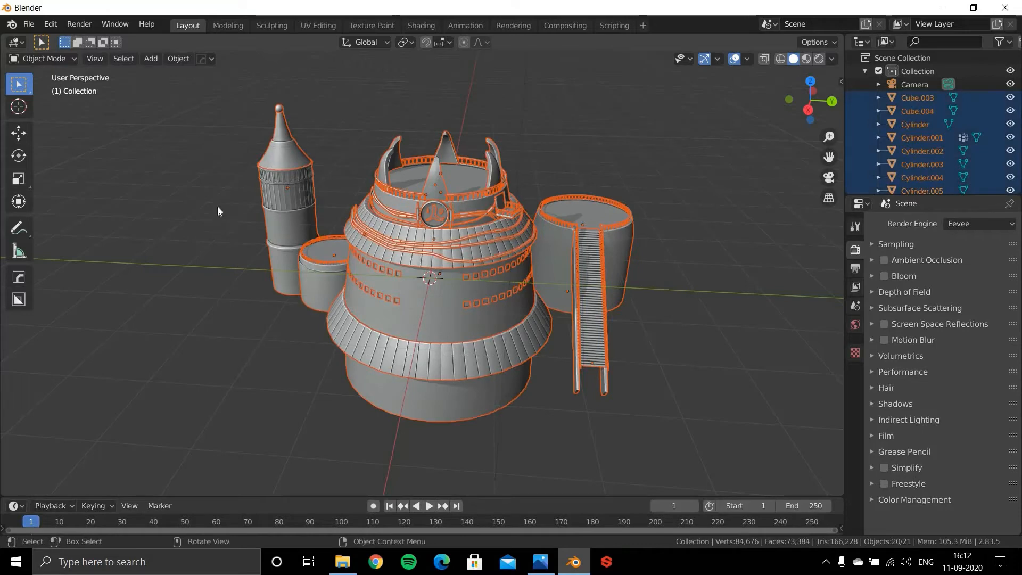
left_click_drag(198, 189, 650, 331)
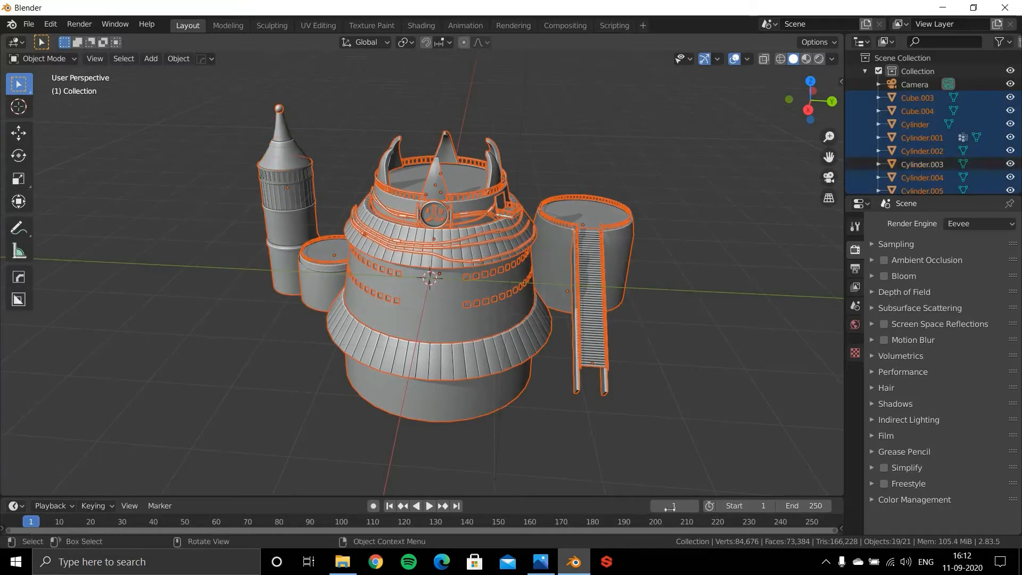
left_click(548, 568)
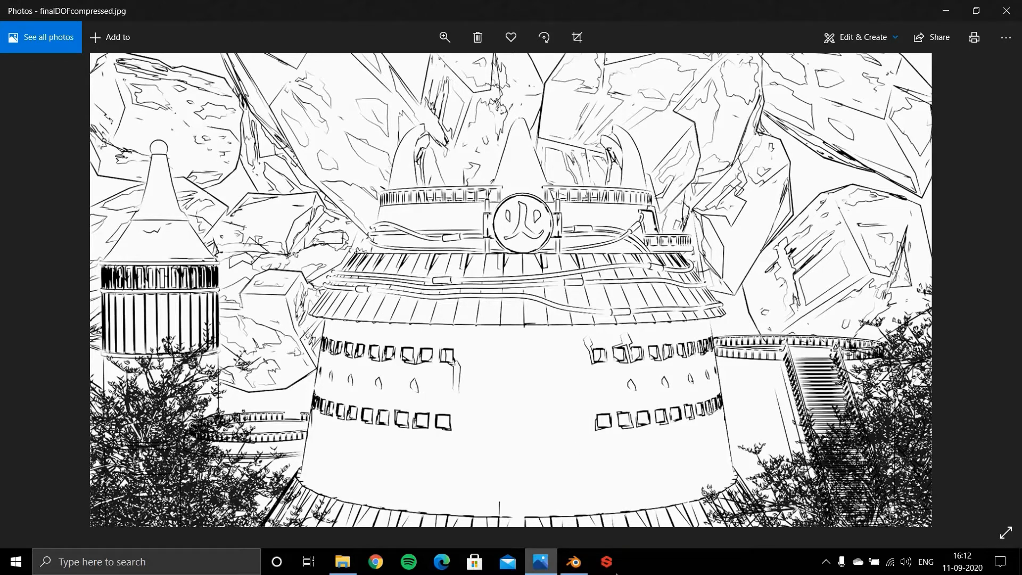
key("alt+Tab")
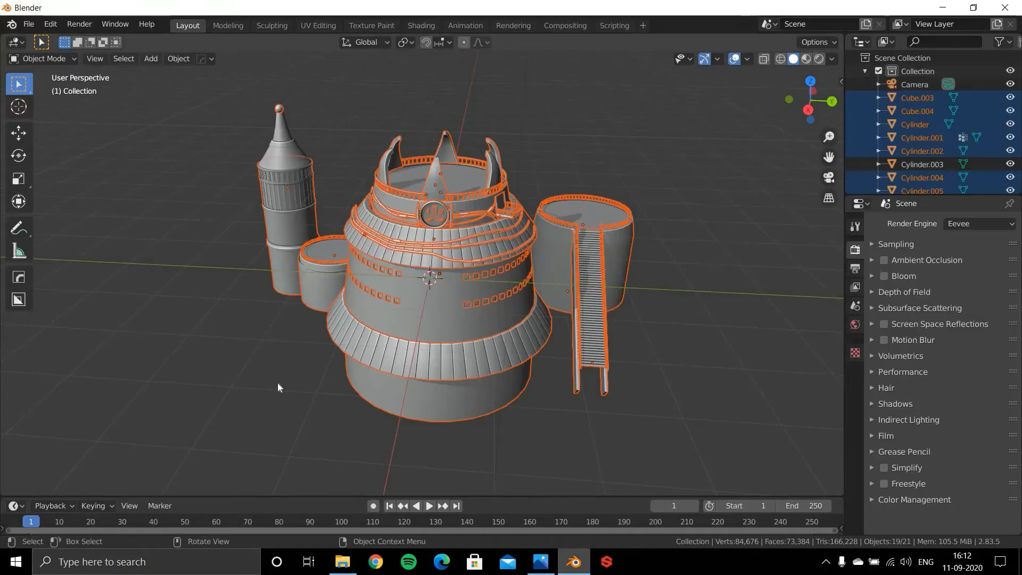
left_click(258, 334)
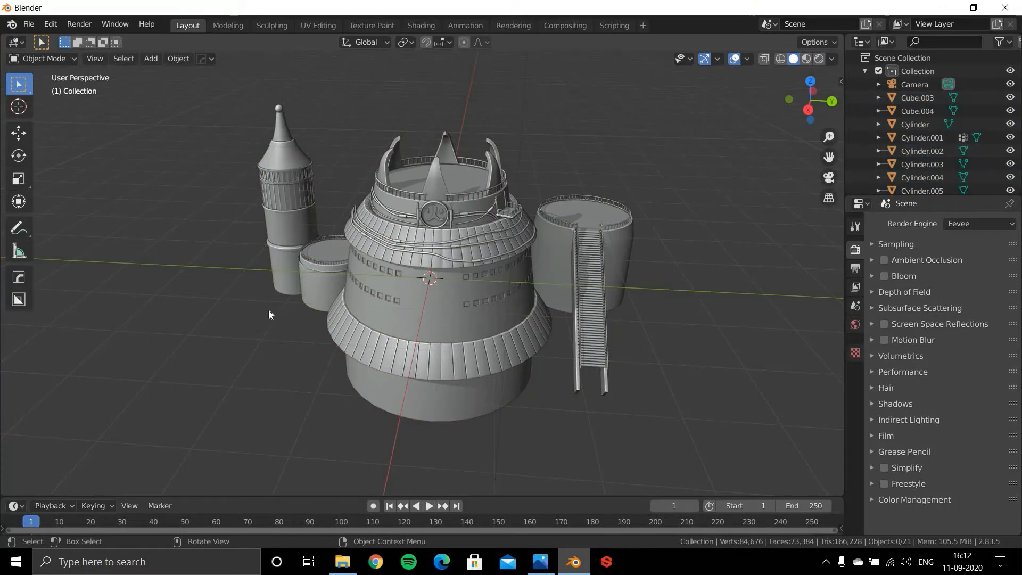
middle_click_drag(269, 313, 276, 333)
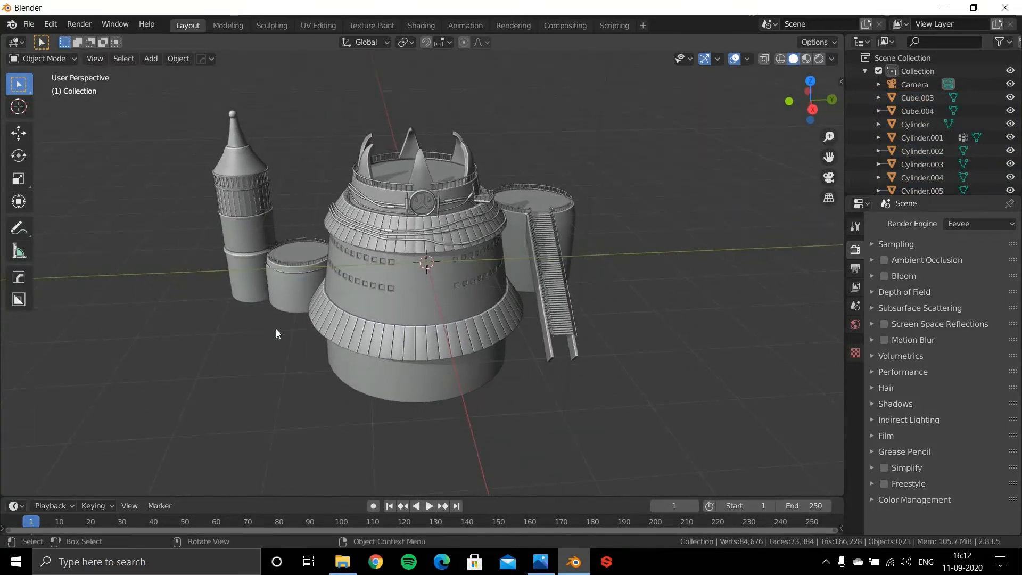
View the scene through the camera and enable Freestyle in the render settings, revealing its line thickness options.
key("KP_0")
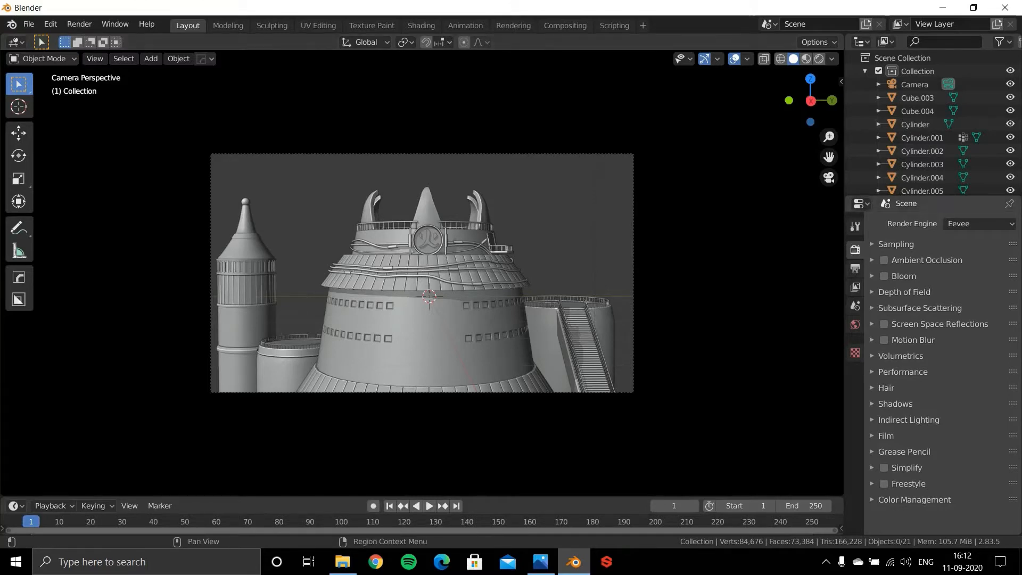
left_click(882, 483)
left_click(870, 483)
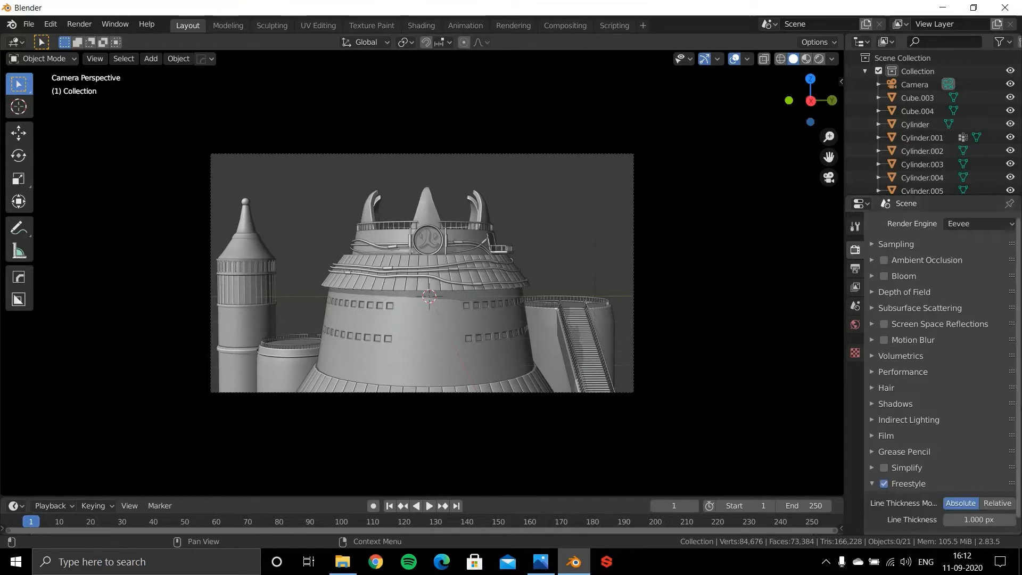
scroll(1018, 422, "down", 1)
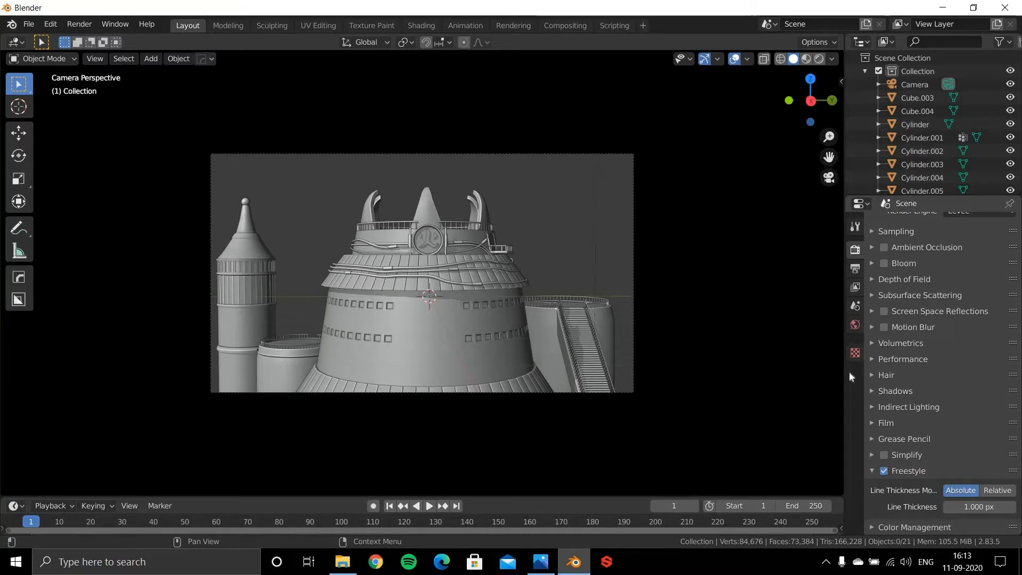
Show the view layer's Freestyle settings and make sure As Render Pass is enabled.
left_click(852, 293)
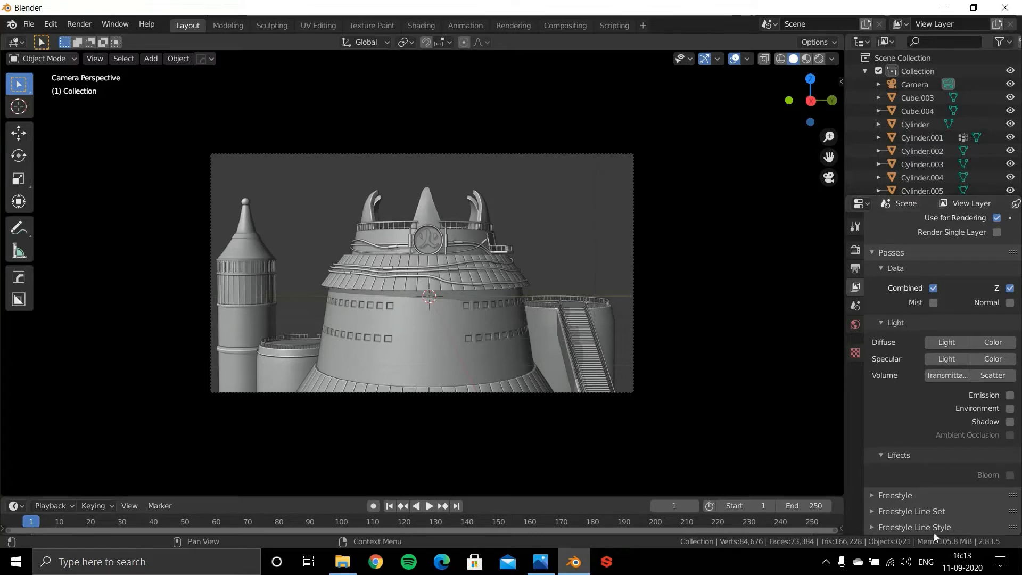
left_click(898, 496)
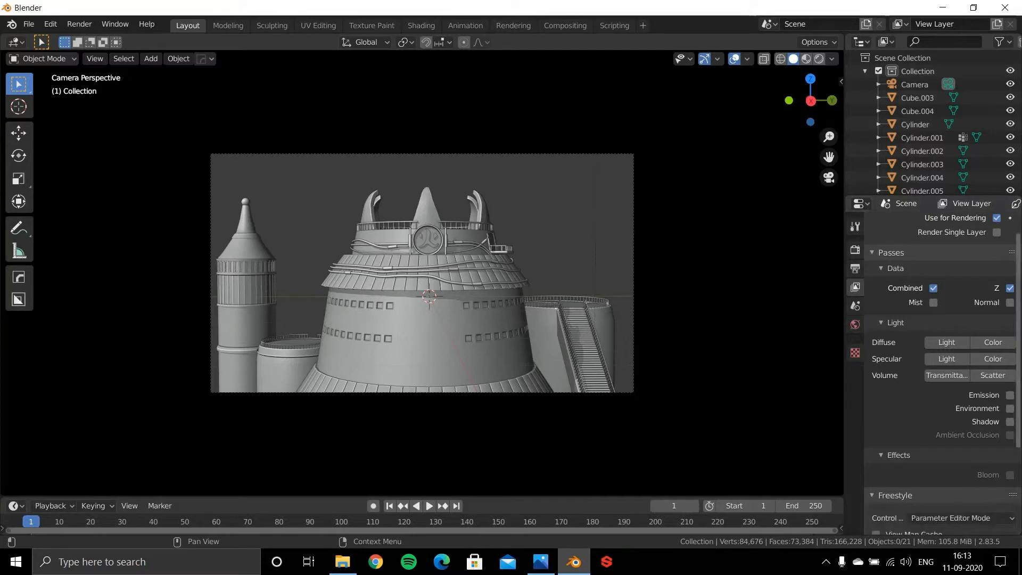
scroll(918, 433, "down", 5)
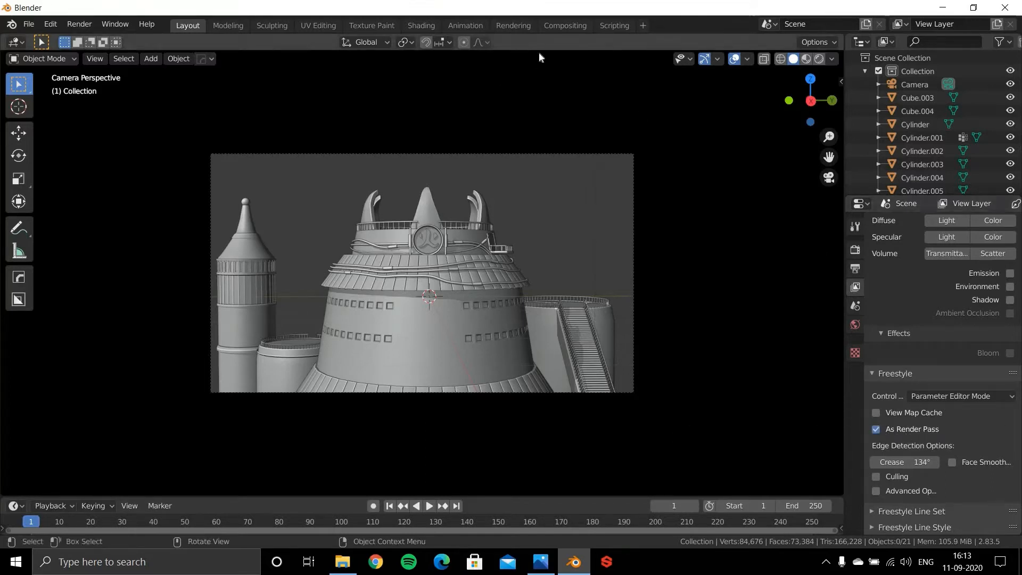
In the Compositing workspace, keep Use Nodes enabled and move the Composite node farther away from the Render Layers node.
left_click(564, 29)
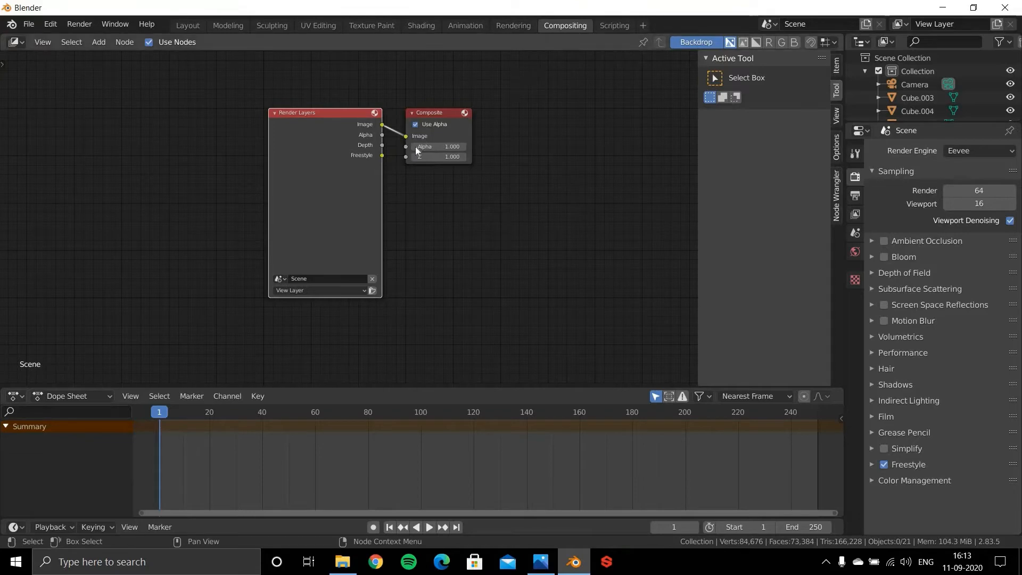
left_click(148, 43)
left_click(479, 132)
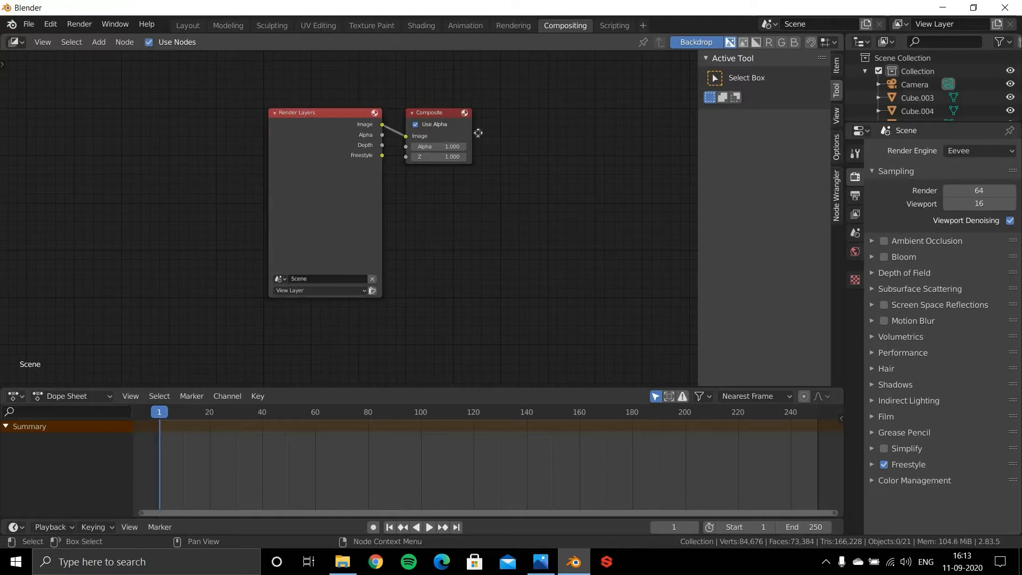
left_click(576, 173)
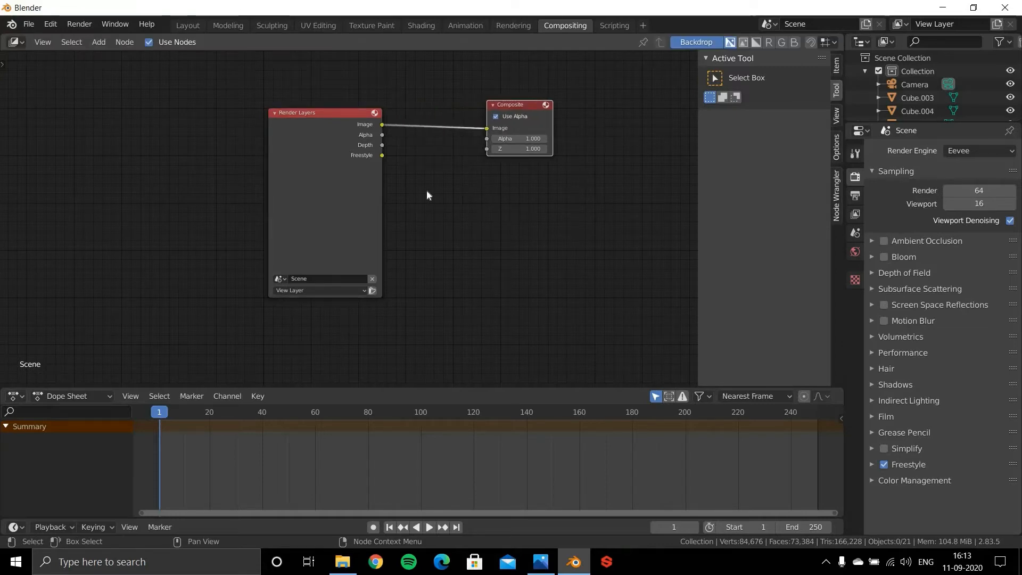
left_click_drag(391, 159, 558, 282)
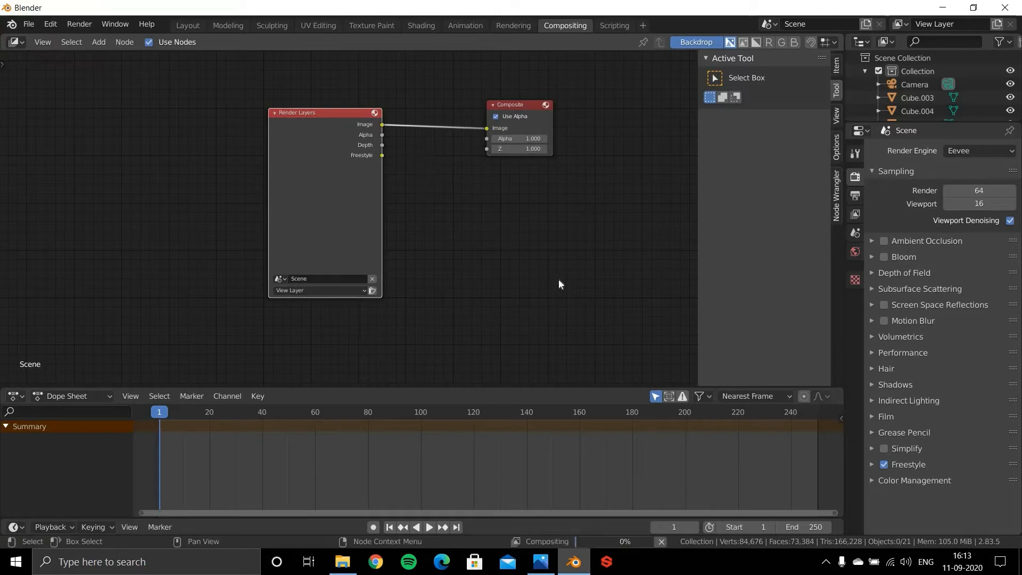
Return to the Layout workspace and enable Culling and View Map Cache in the view layer's Freestyle settings.
left_click(189, 26)
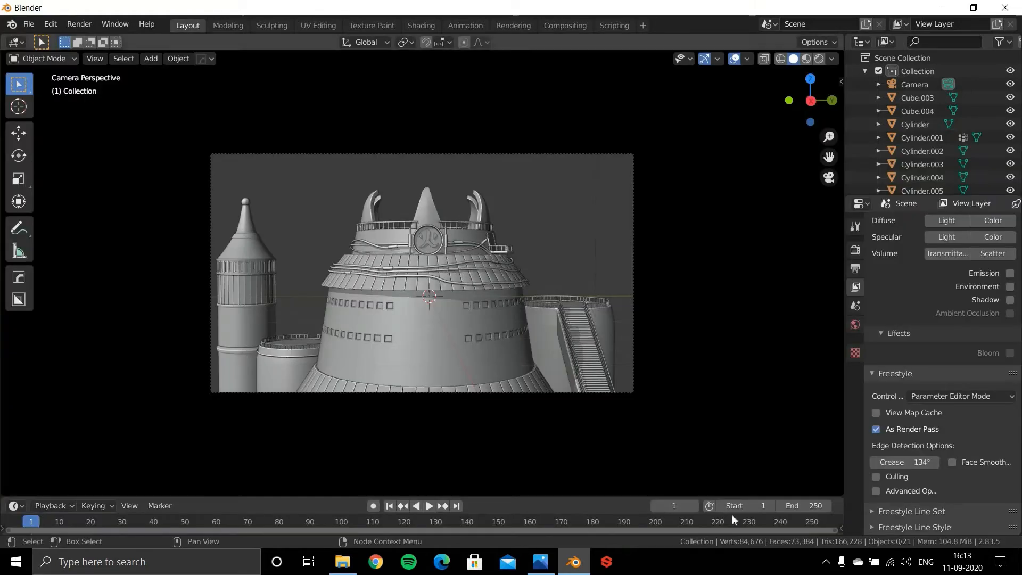
left_click(885, 476)
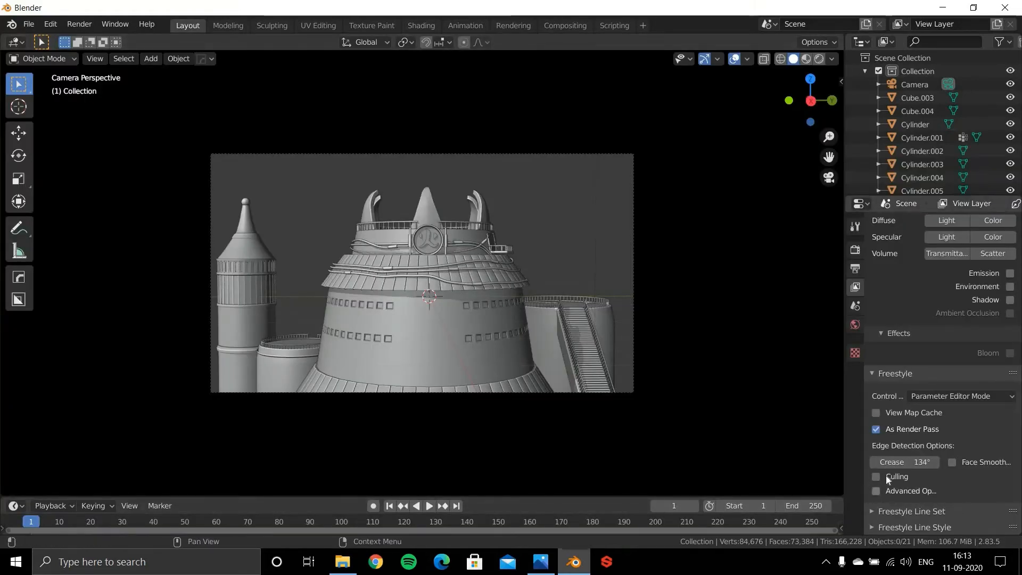
left_click(879, 411)
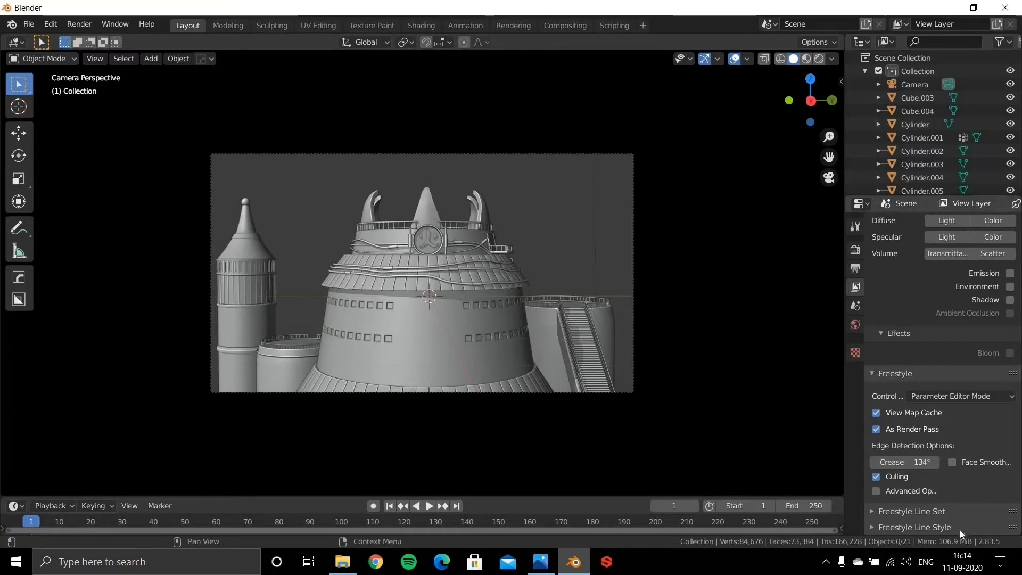
left_click(875, 372)
Enable the Contour, Suggestive Contour, and Ridge & Valley edge types for the Freestyle line set LineSet.
left_click(937, 512)
scroll(944, 331, "down", 8)
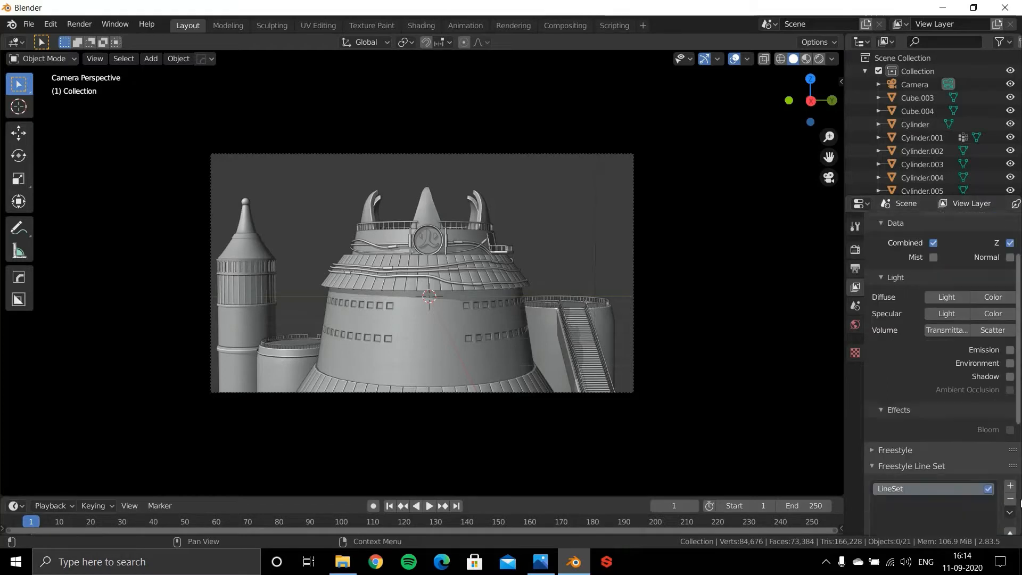
scroll(946, 335, "down", 1)
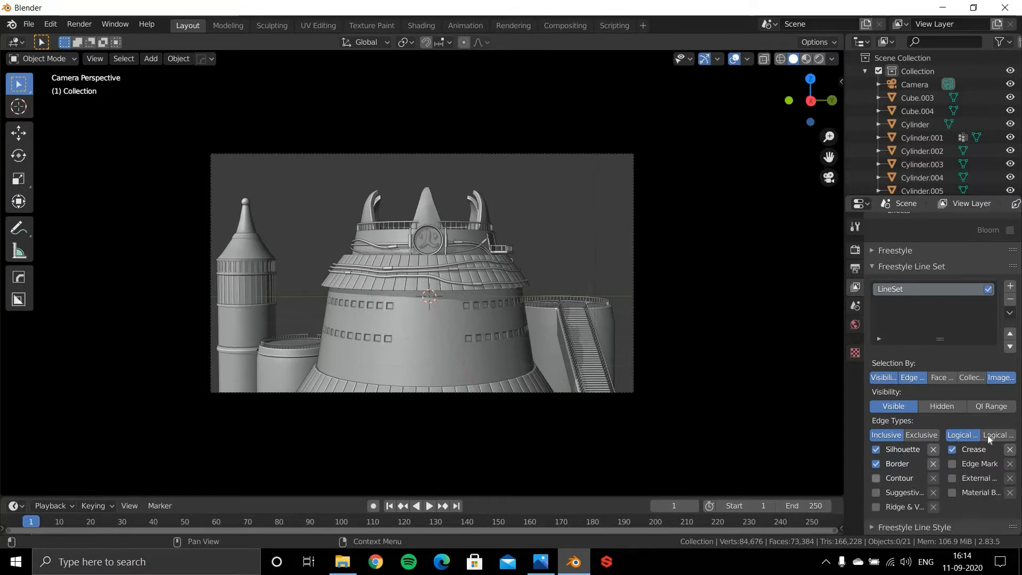
left_click(887, 478)
left_click(895, 491)
left_click(895, 505)
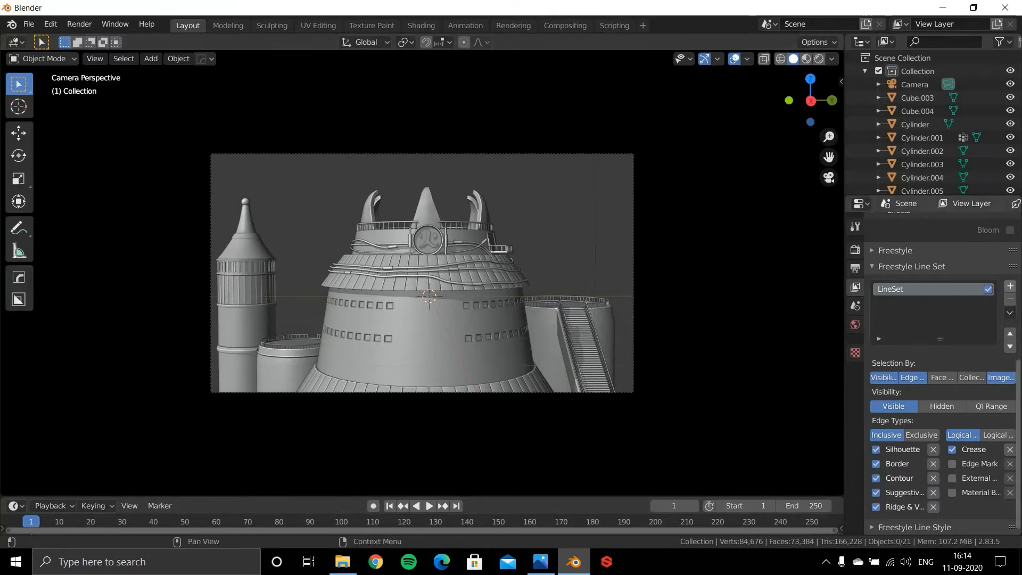
left_click(931, 269)
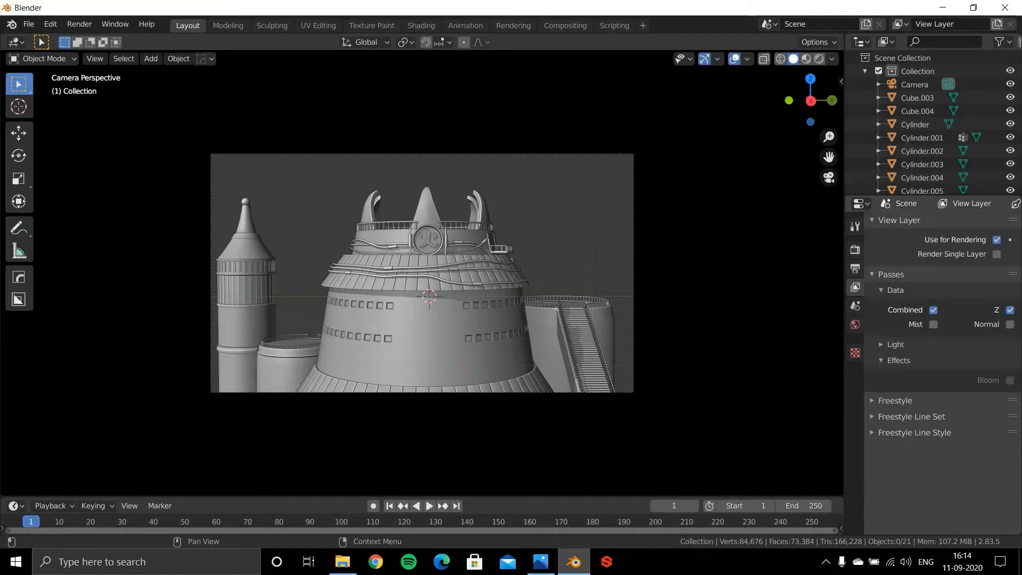
Review the thickness, alpha, color and stroke settings of the Freestyle line style LineStyle.
left_click(914, 432)
scroll(1010, 438, "down", 1)
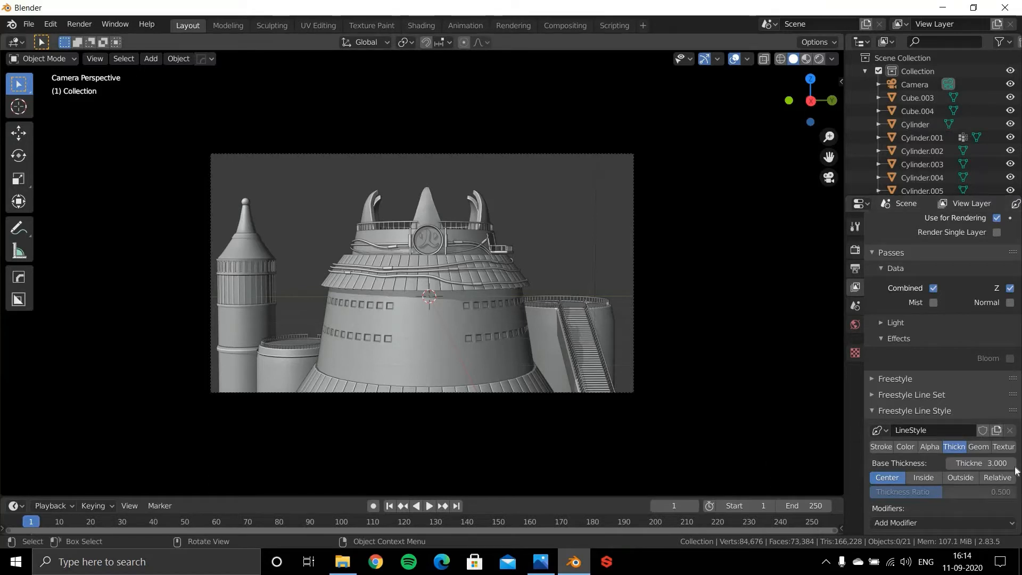
scroll(936, 449, "up", 2)
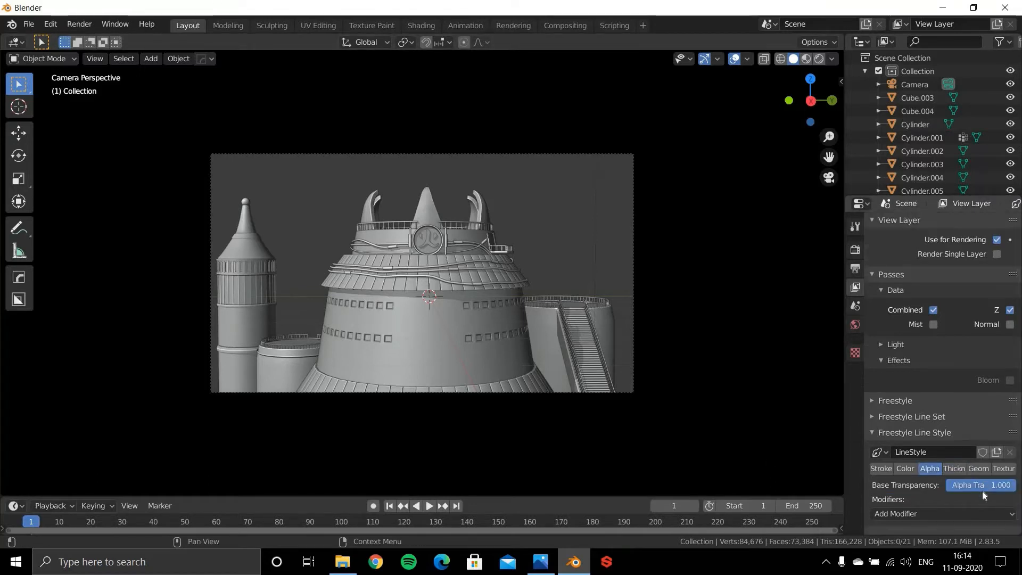
left_click(905, 468)
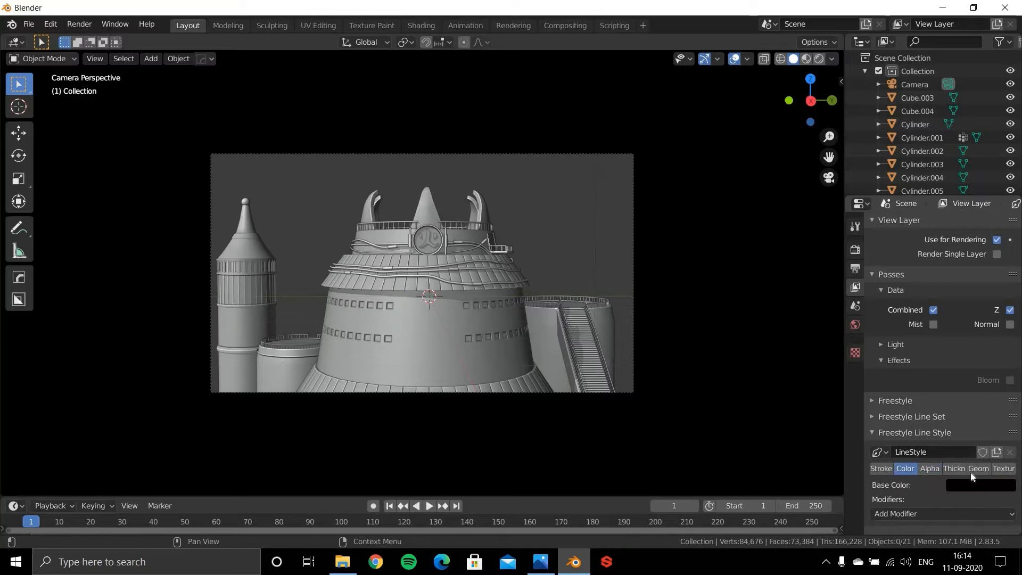
left_click(884, 468)
scroll(883, 479, "down", 8)
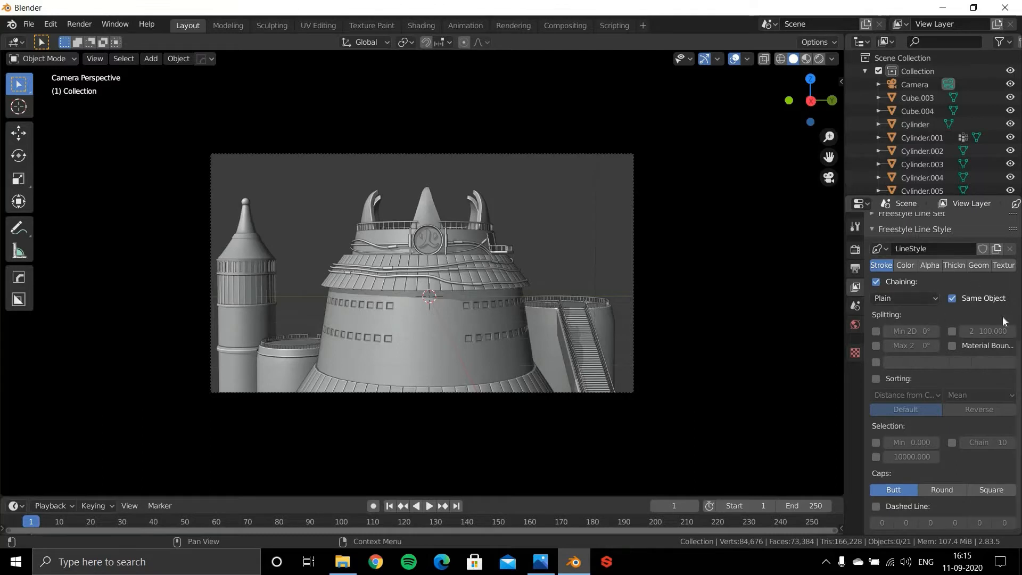
left_click(962, 267)
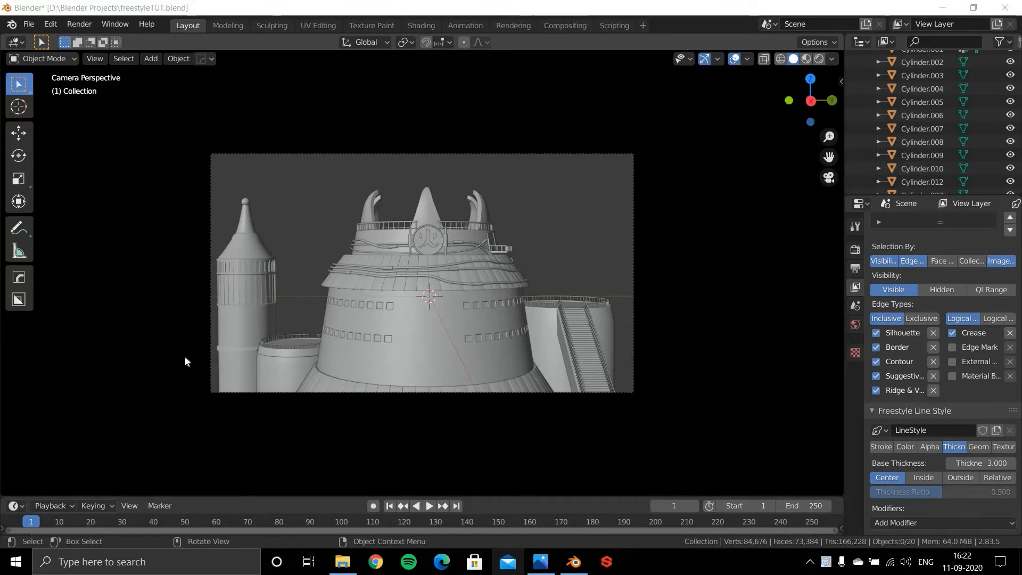
Render the current frame from the camera with the Freestyle lines.
key("F12")
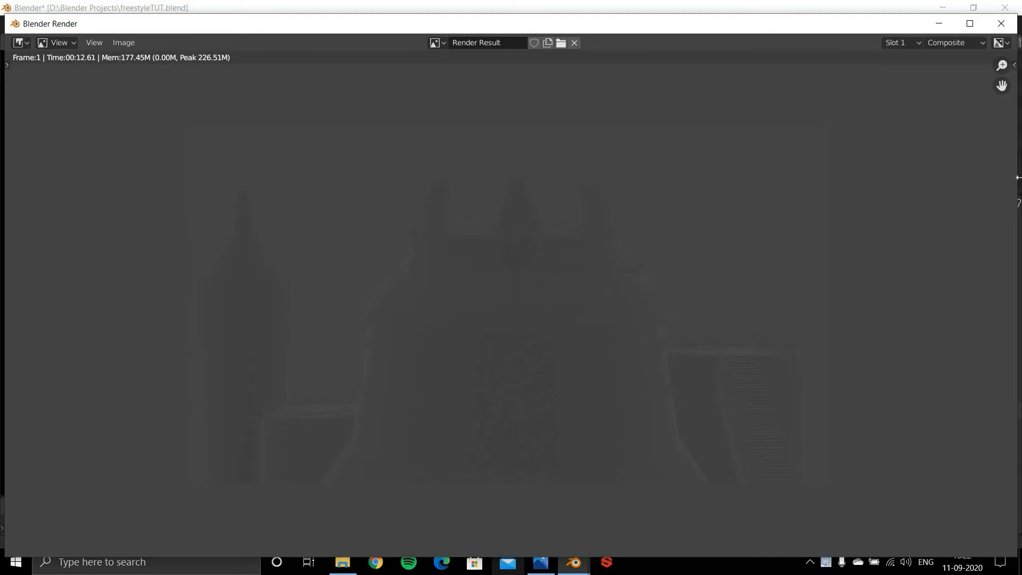
Close the render window, switch to the Compositing workspace, and rearrange the Render Layers and Composite nodes.
left_click(1000, 23)
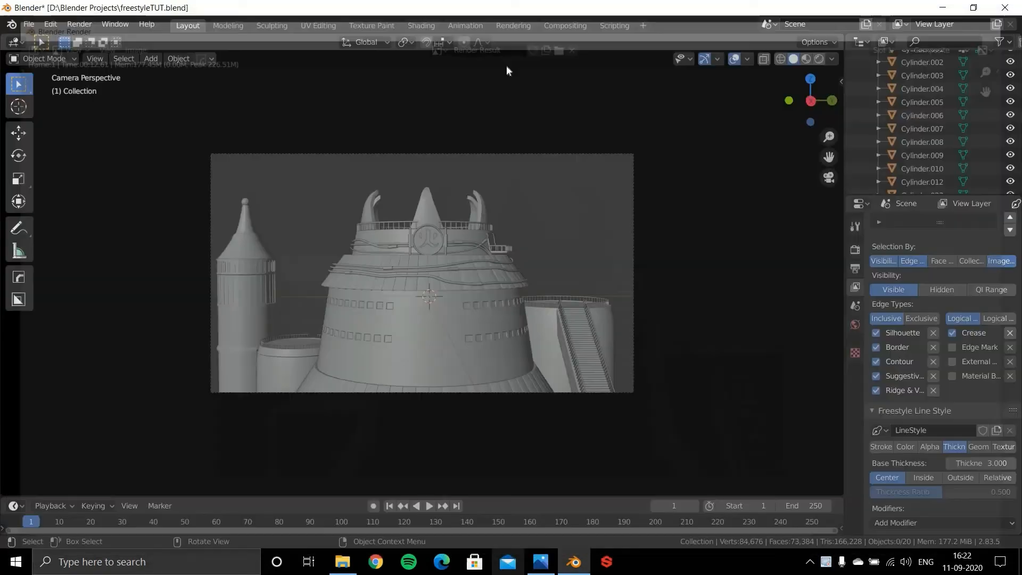
left_click(565, 25)
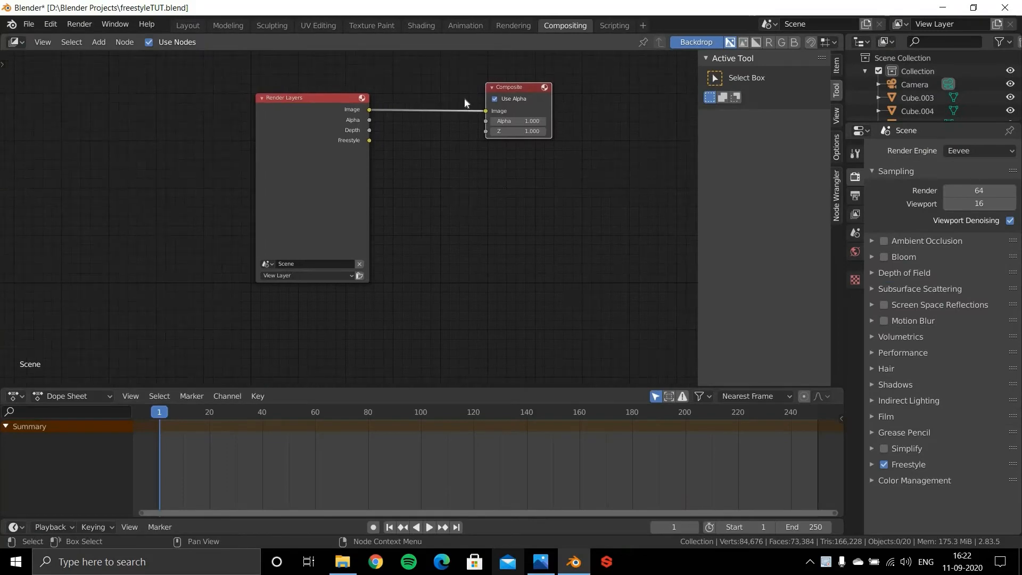
left_click_drag(360, 138, 360, 109)
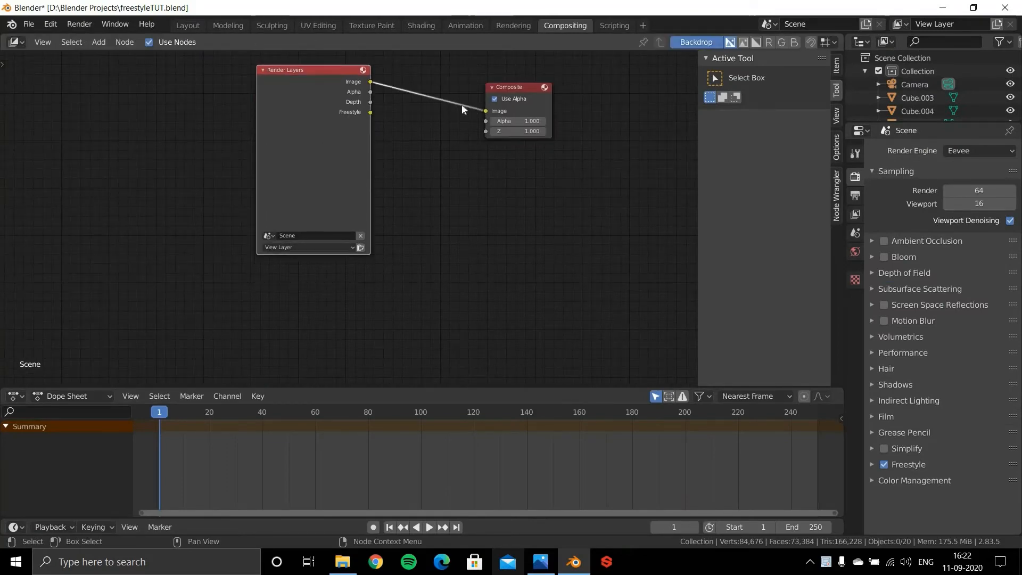
left_click_drag(534, 107, 536, 98)
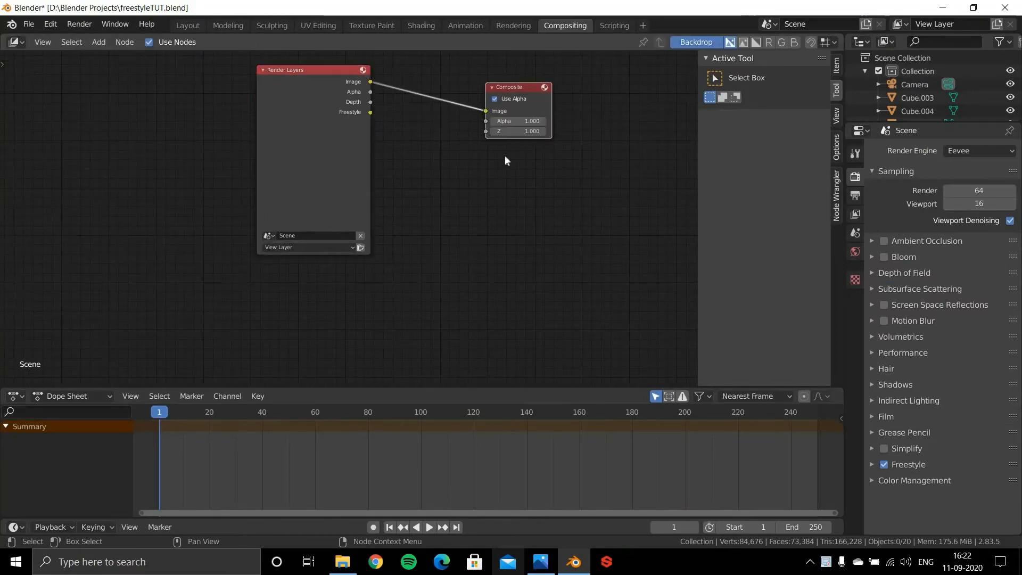
Add a Viewer node below the Composite node and link the Render Layers Freestyle output to its Image input.
key("shift+a")
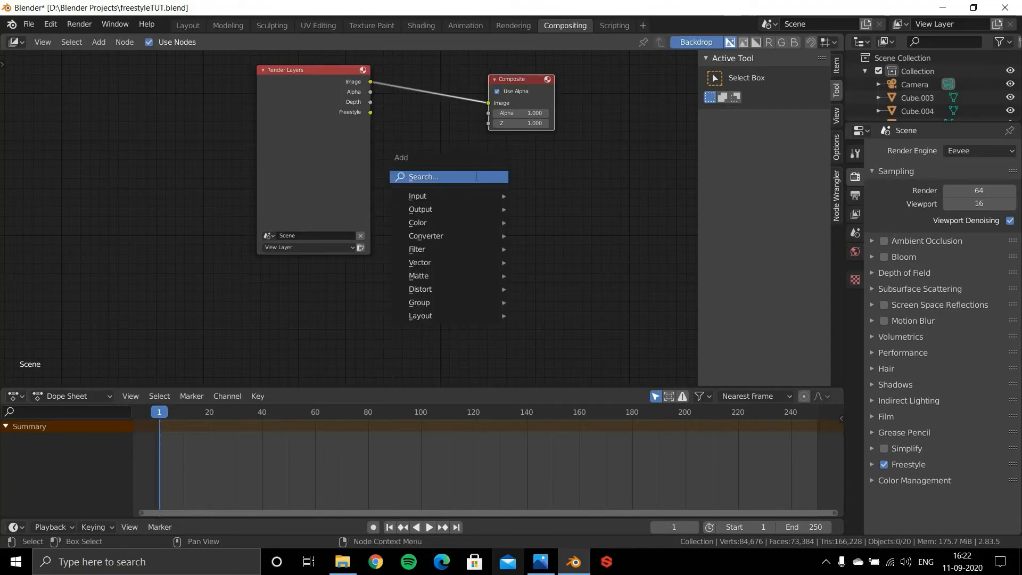
left_click(475, 177)
type("vie")
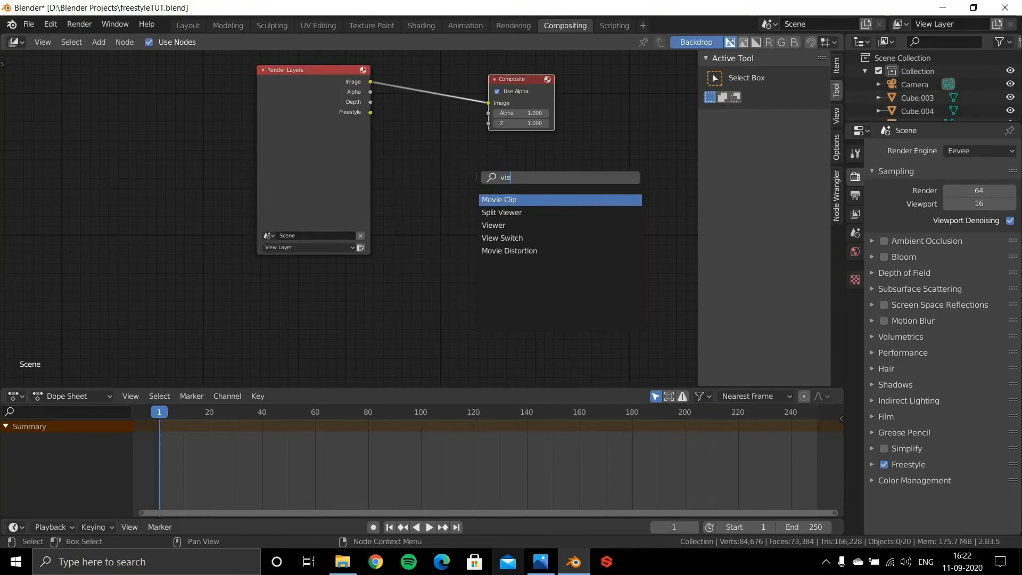
key("Down")
key("Down")
key("Return")
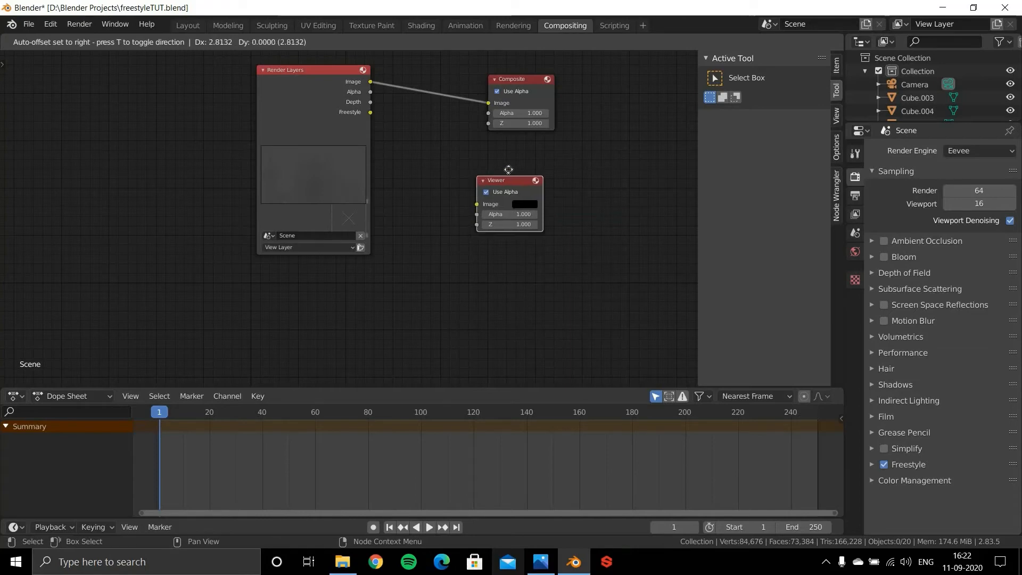
left_click(541, 163)
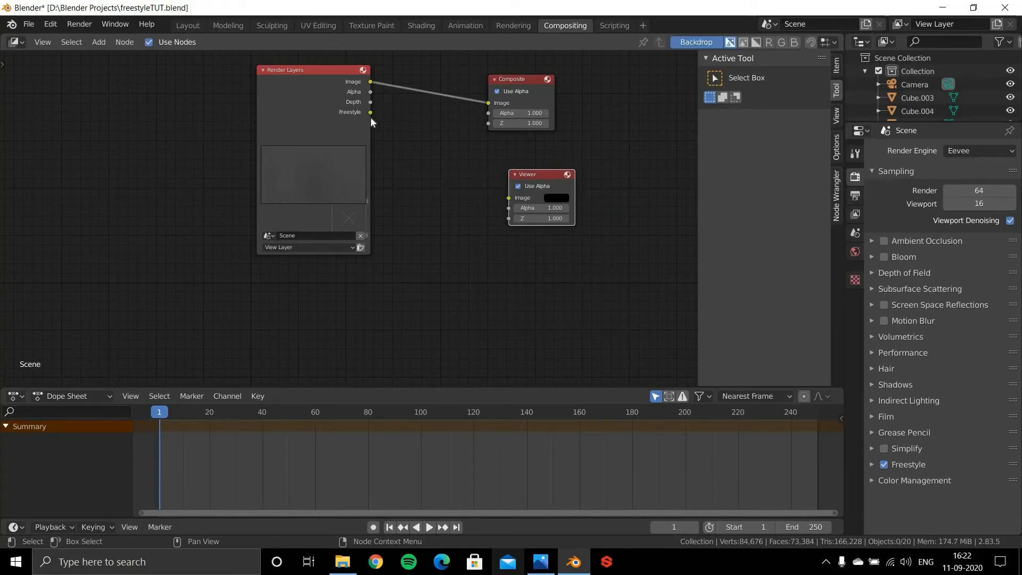
left_click_drag(369, 112, 509, 197)
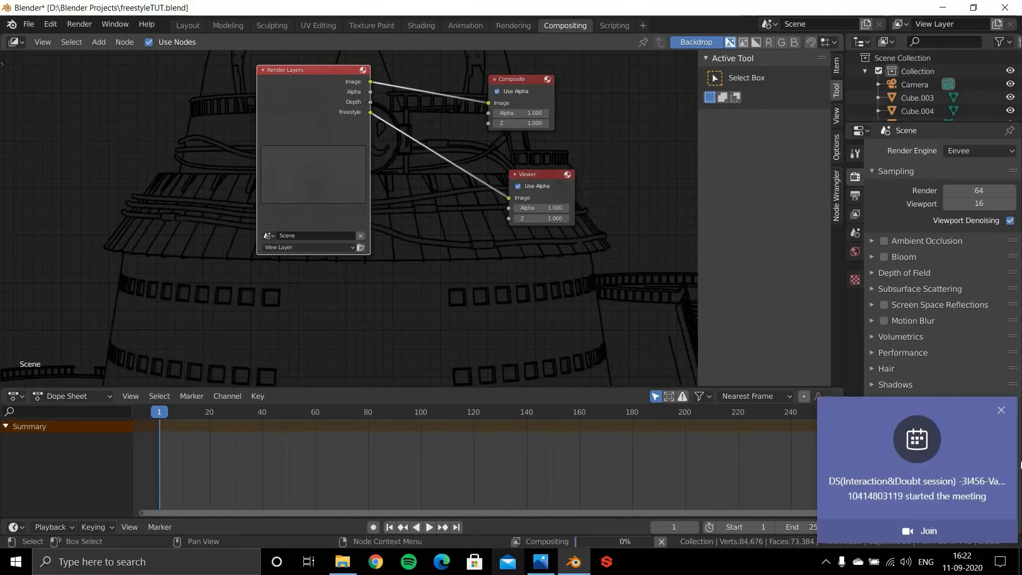
Display the Viewer Node image in the Rendering workspace to inspect the Freestyle lines alone.
left_click(508, 25)
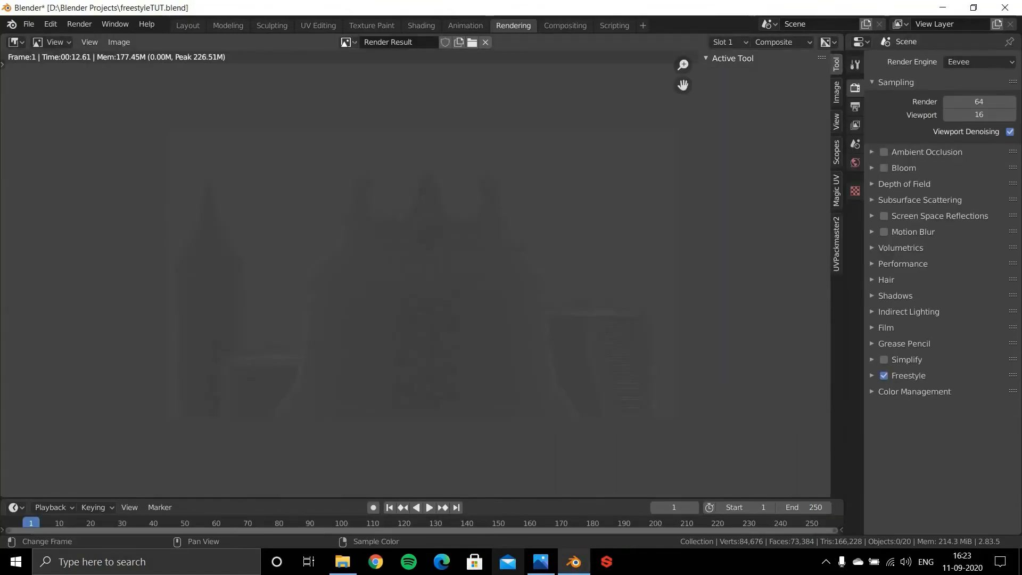
left_click(347, 42)
left_click(375, 74)
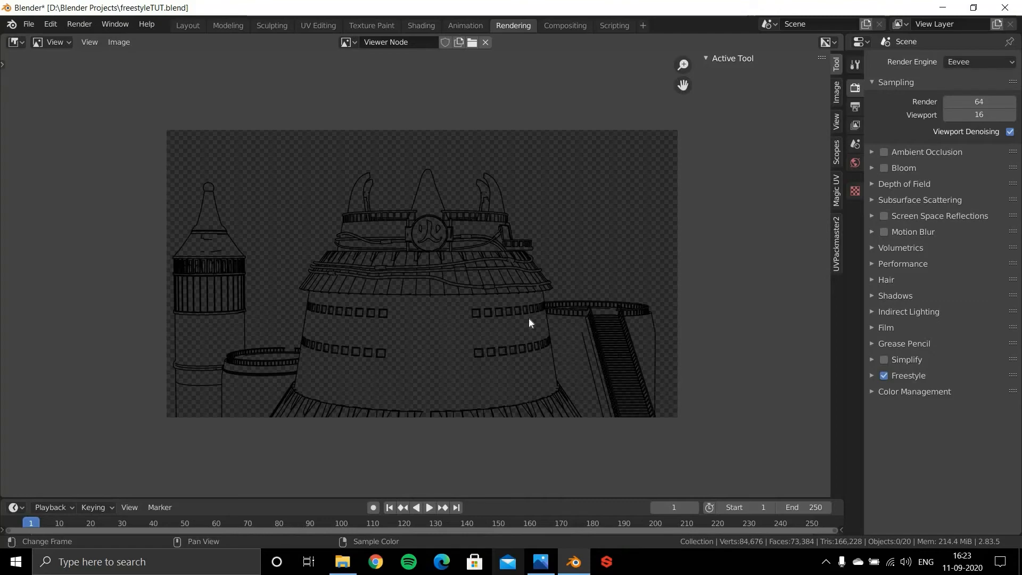
Return to the Compositing workspace and insert a Mix node on the link between the Freestyle output and the Viewer node.
left_click(548, 25)
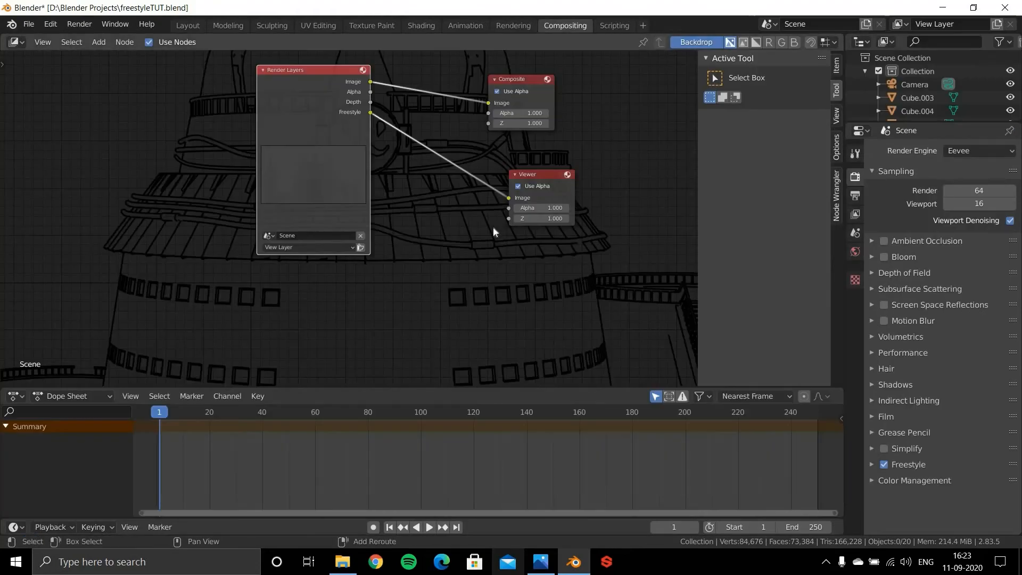
key("shift+a")
type("mix")
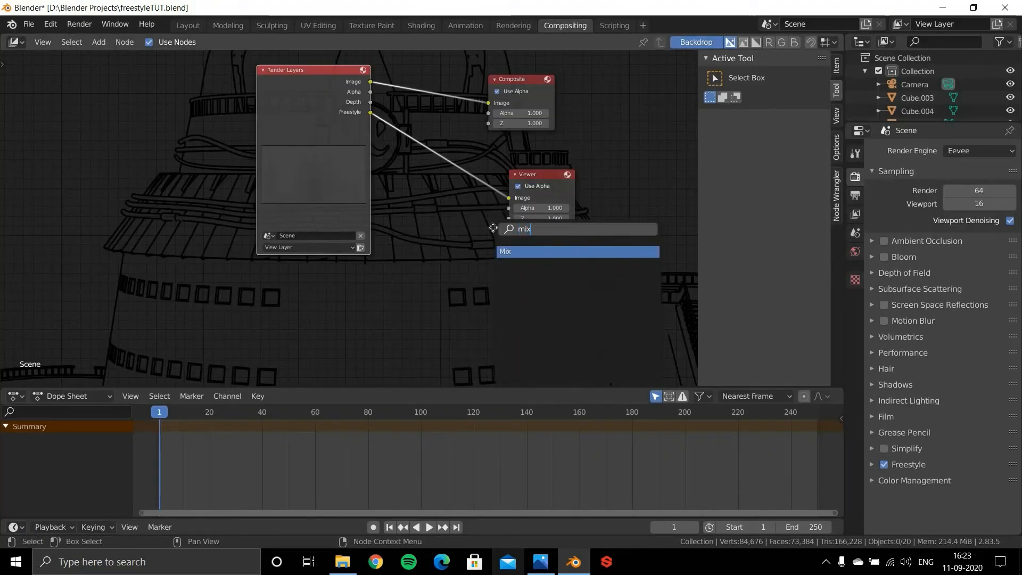
key("Return")
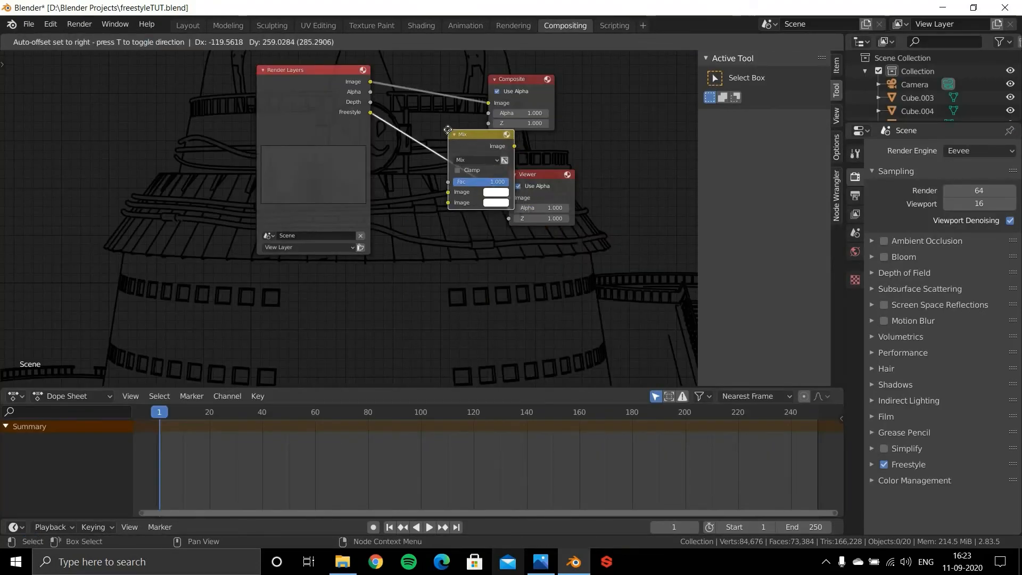
left_click(436, 179)
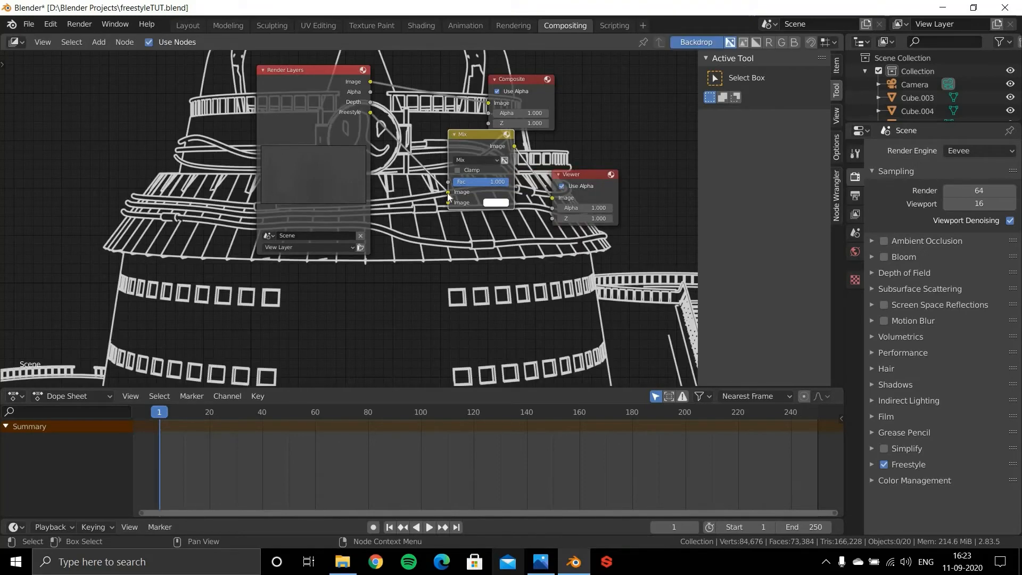
Move the Freestyle link to the Mix node's second Image input, include that input's alpha, and view the result in the Rendering workspace.
left_click_drag(450, 194, 449, 202)
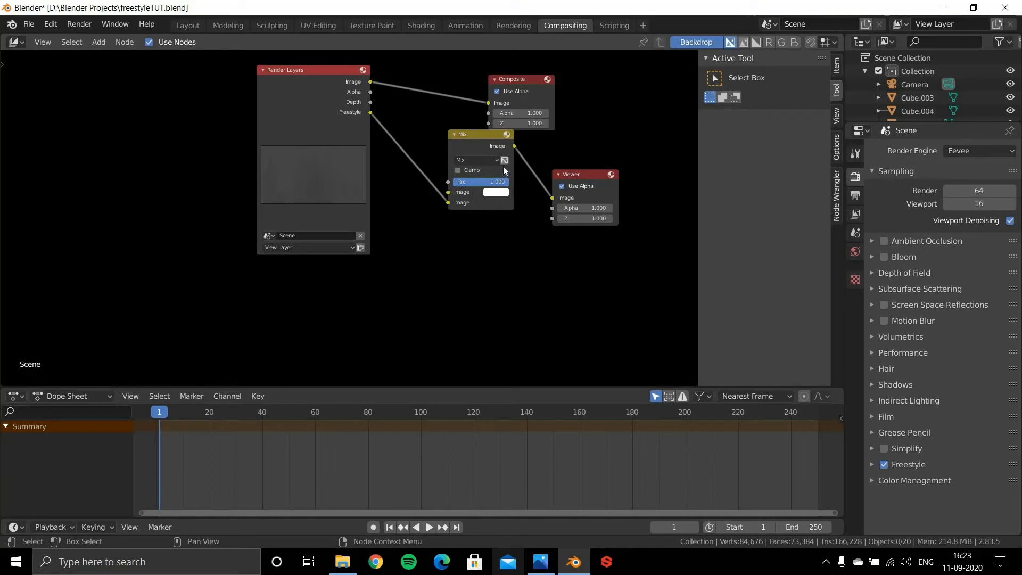
left_click(505, 161)
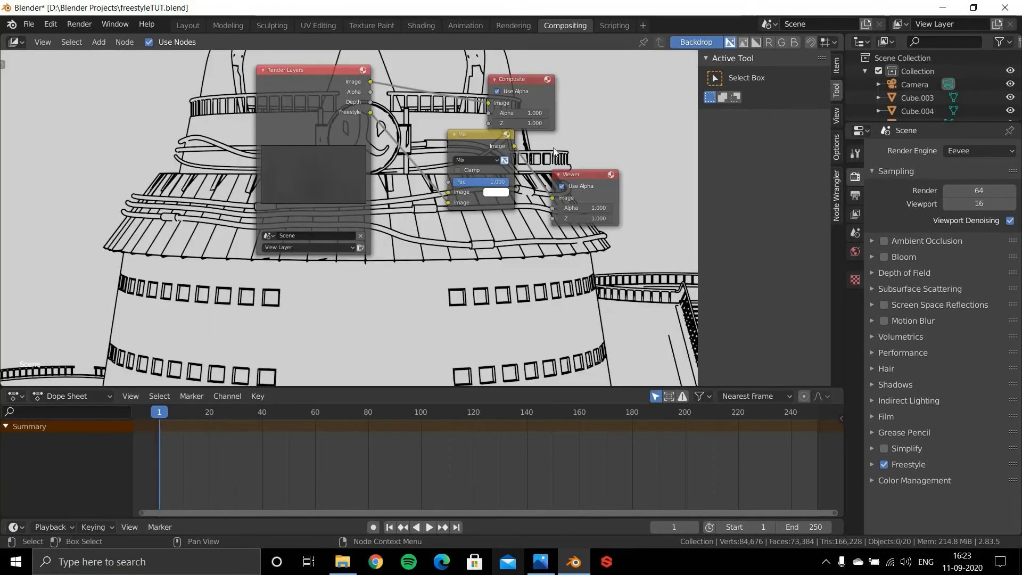
left_click(510, 30)
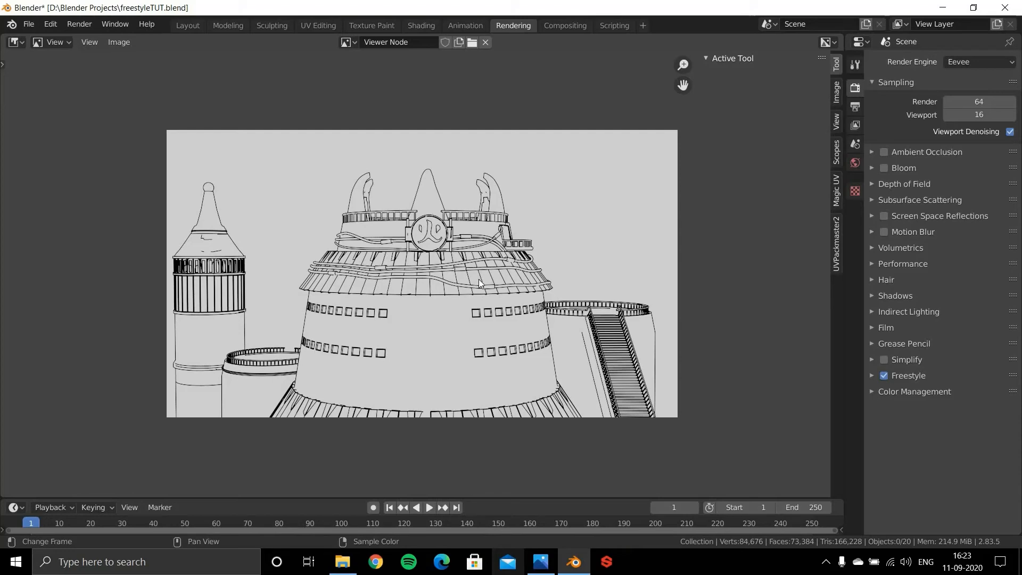
Return to the Layout workspace and add an Along Stroke thickness modifier to the Freestyle line style LineStyle.
left_click(188, 26)
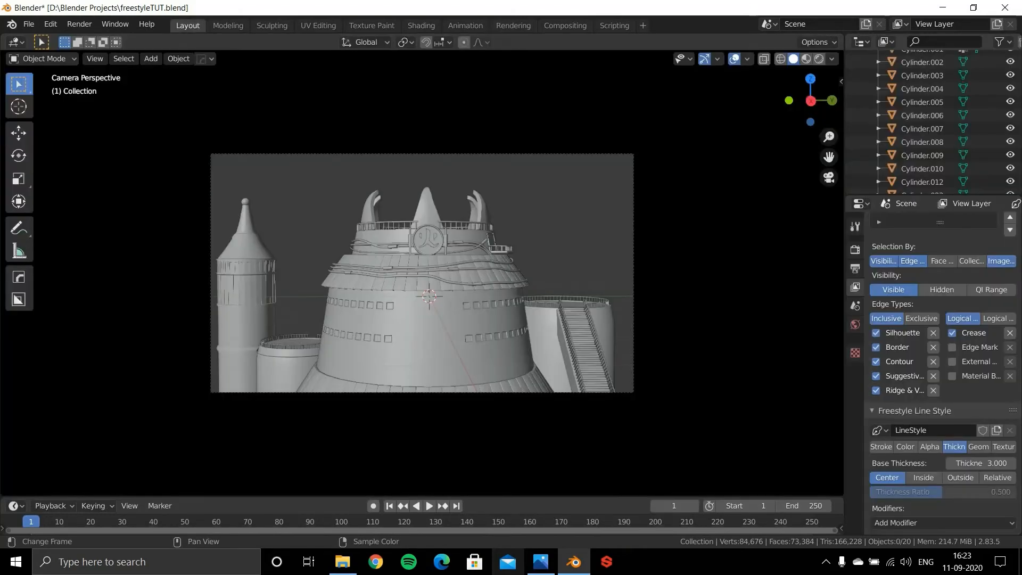
left_click(943, 522)
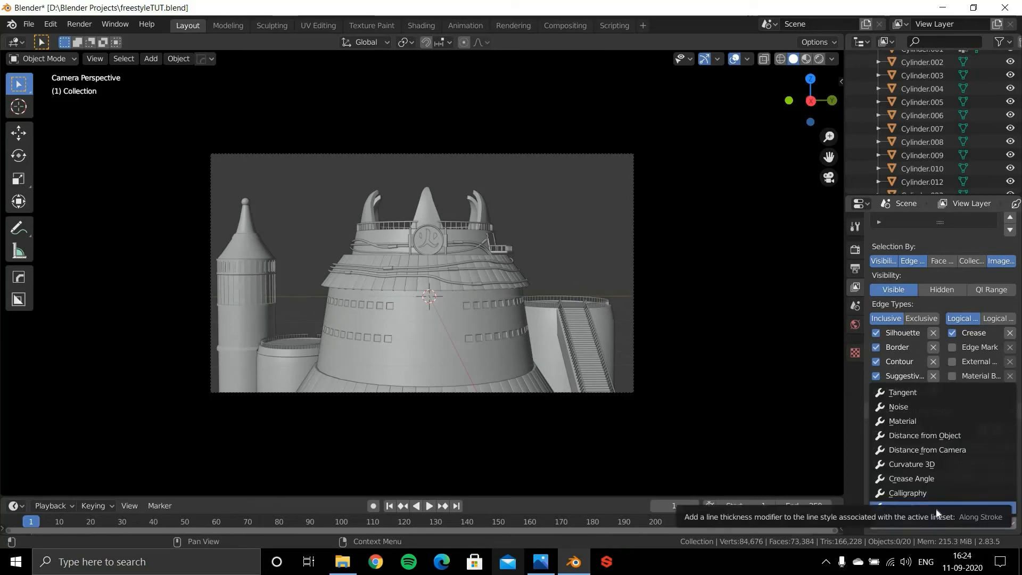
left_click(935, 508)
scroll(931, 494, "down", 3)
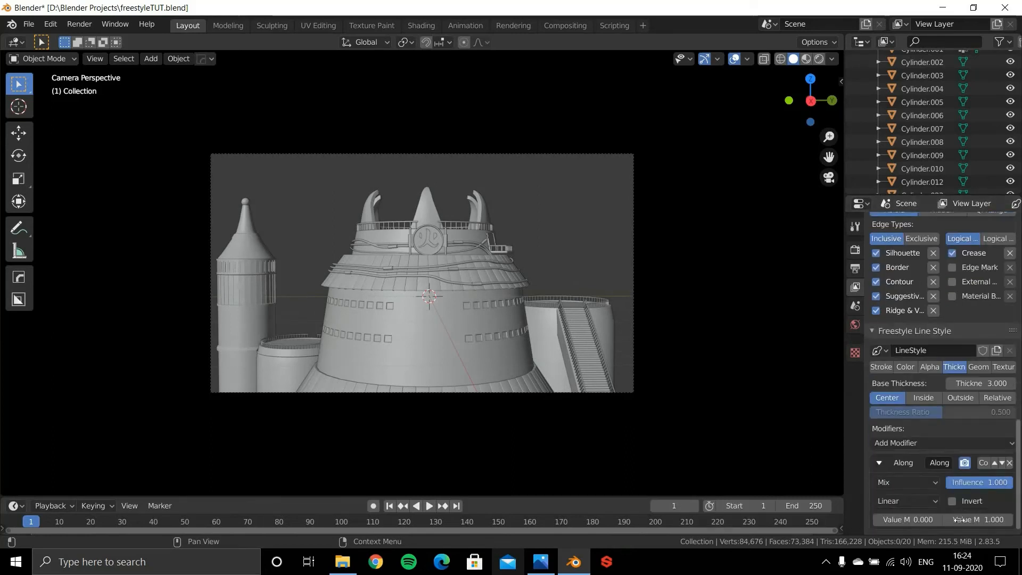
Set the Along Stroke modifier's blend mode to Multiply and its mapping to Curve.
left_click(923, 487)
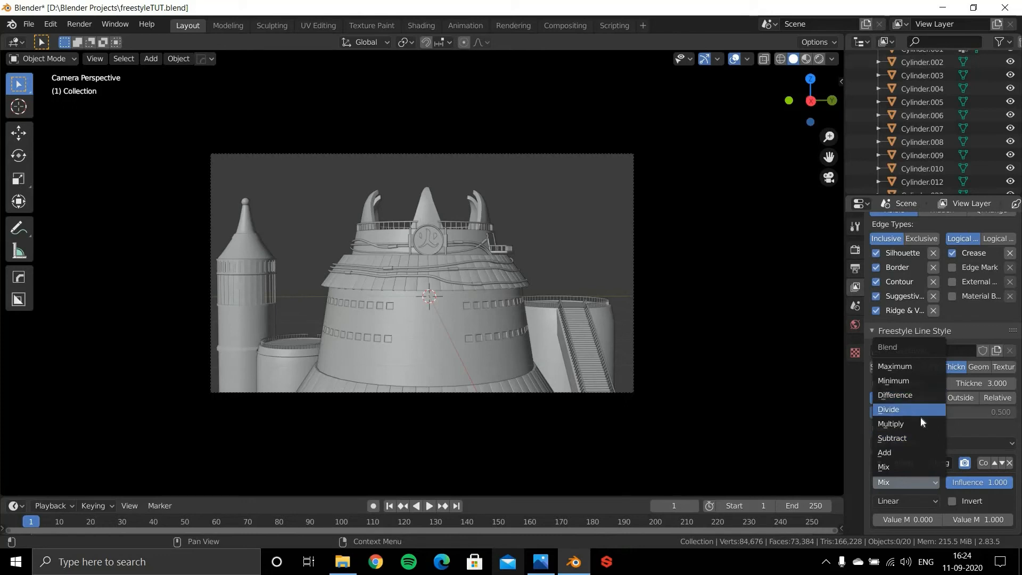
left_click(926, 499)
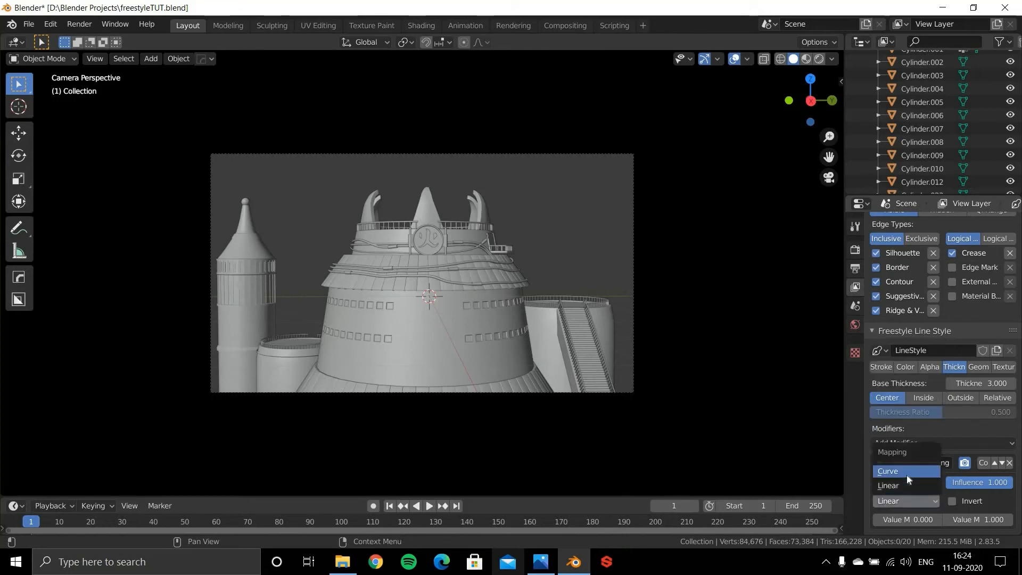
left_click(906, 471)
scroll(995, 489, "down", 5)
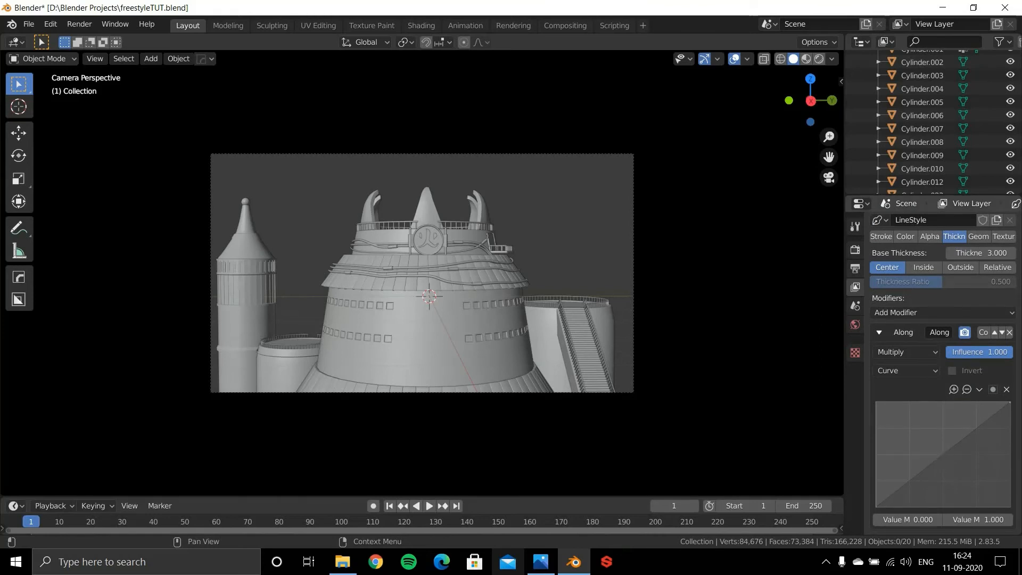
Shape the Along Stroke curve into an arch with a middle point at about X 0.506, Y 1.0 and the end point at Y 0.
left_click_drag(943, 455, 943, 402)
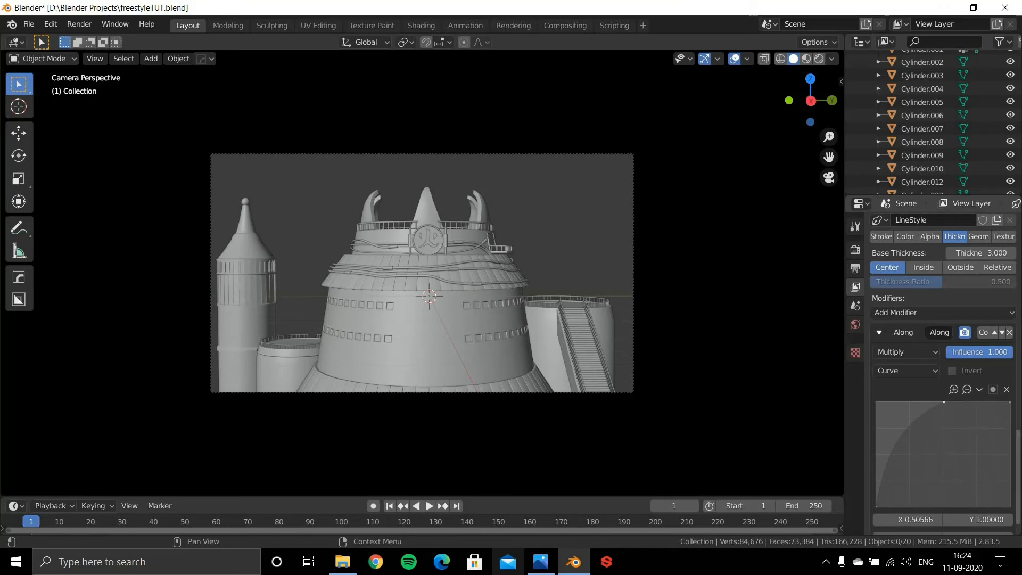
left_click_drag(1009, 402, 1010, 505)
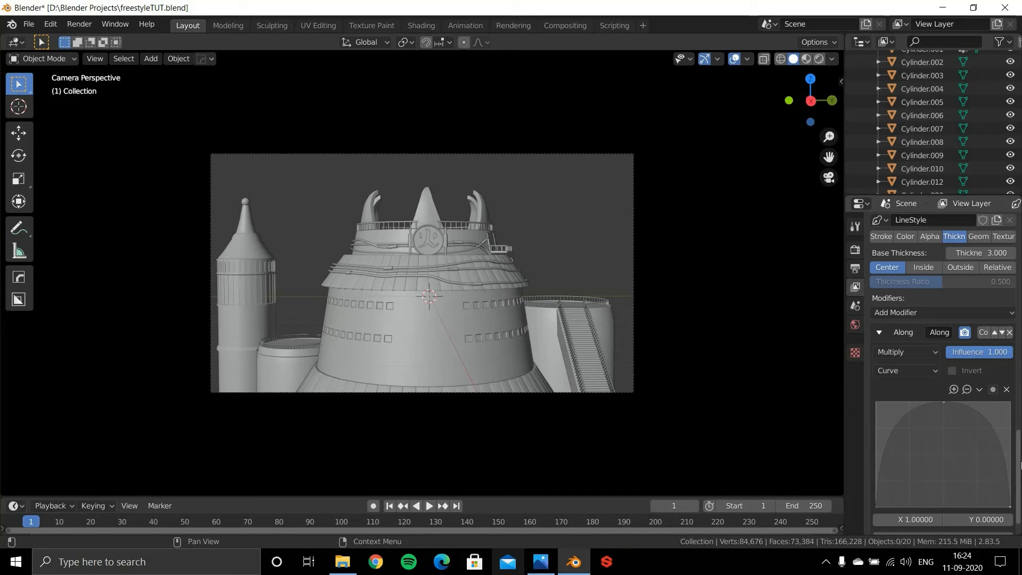
scroll(942, 373, "down", 1)
scroll(941, 436, "up", 4)
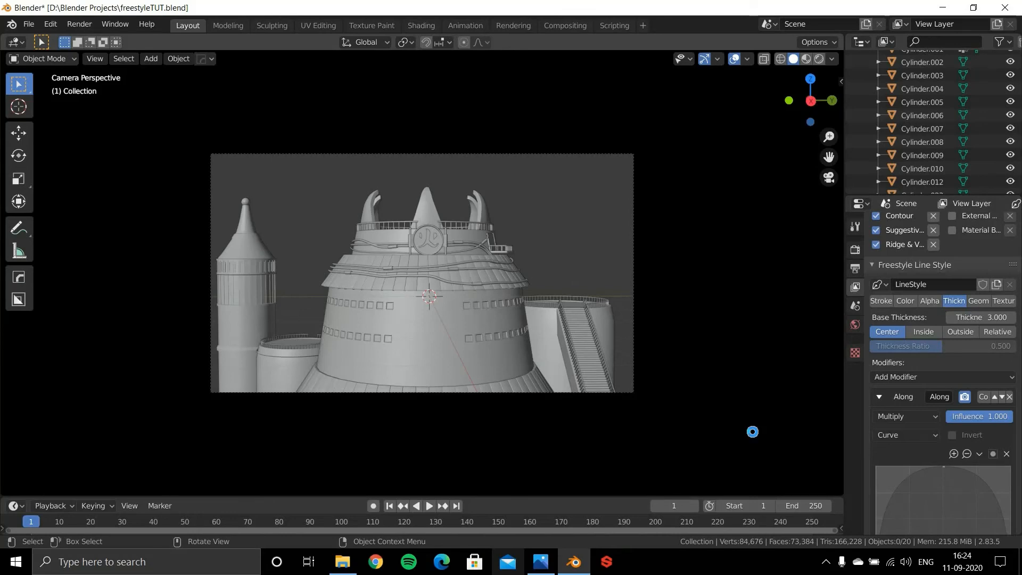
Render the current frame, display its Viewer Node image to check the tapered strokes, and close the render window.
key("F12")
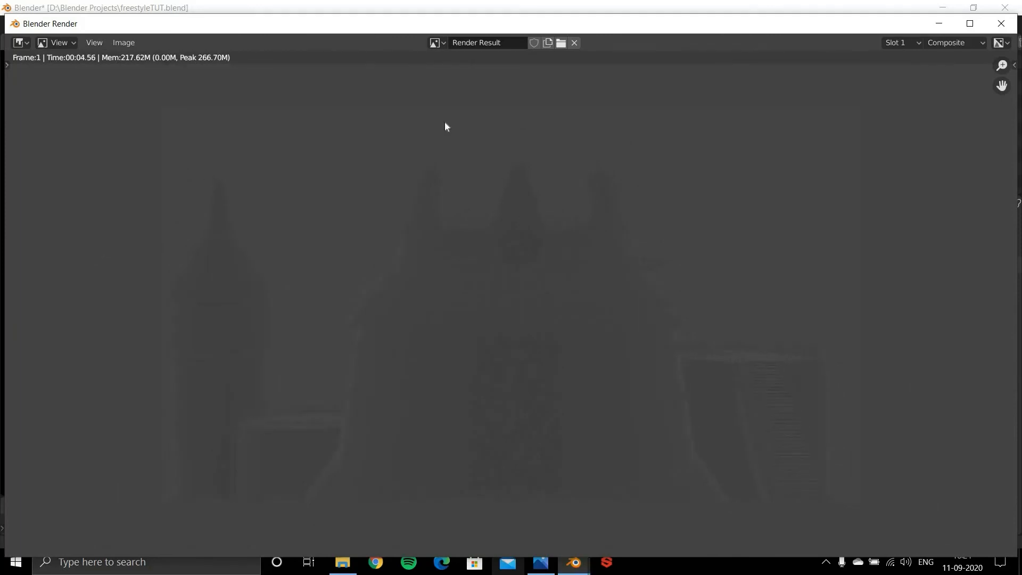
left_click(436, 44)
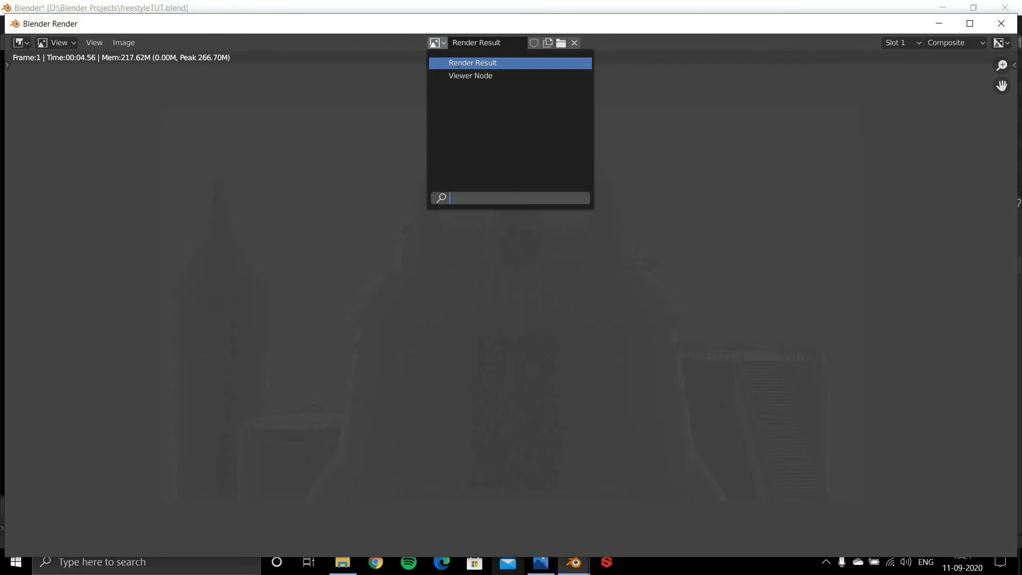
key("Return")
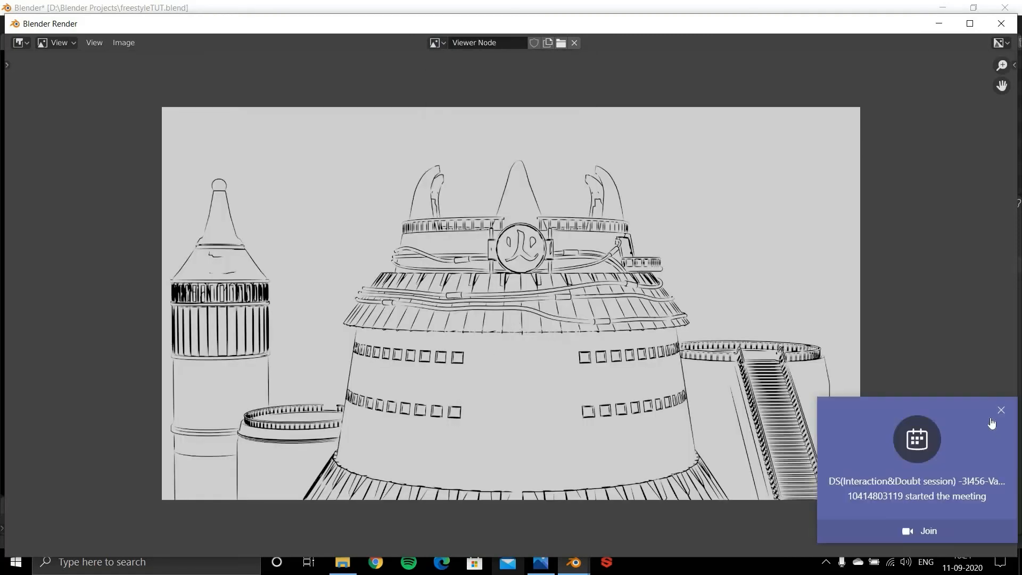
left_click(1000, 412)
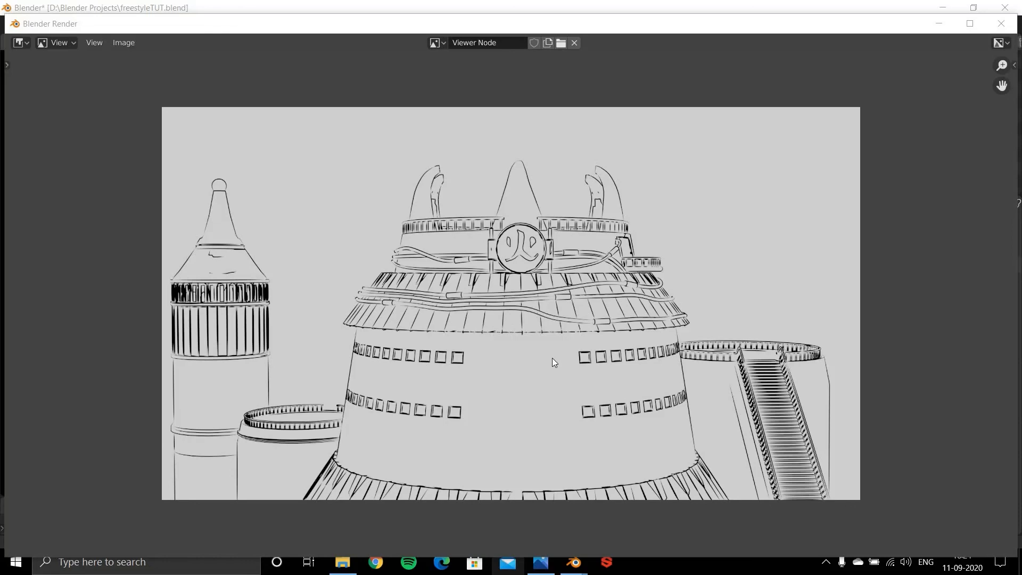
left_click(998, 29)
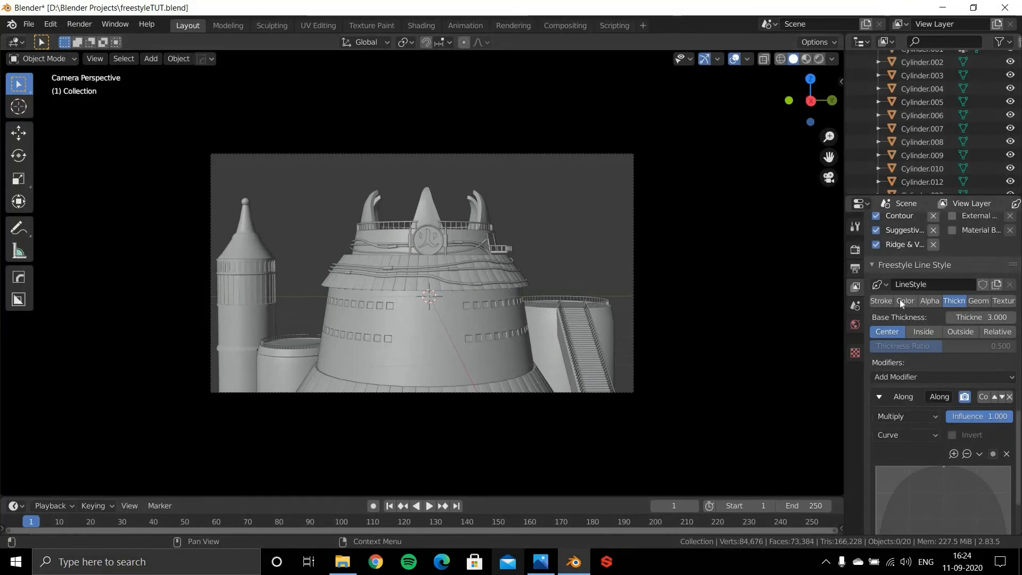
Set the base color of the Freestyle line style LineStyle to a bright red.
scroll(952, 404, "up", 5)
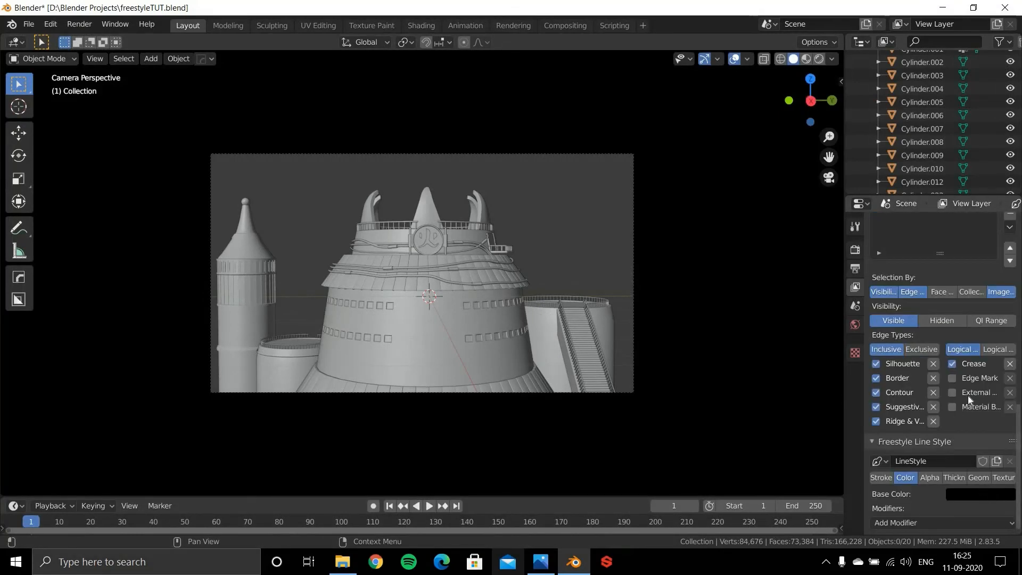
left_click(985, 494)
left_click_drag(1005, 413, 946, 410)
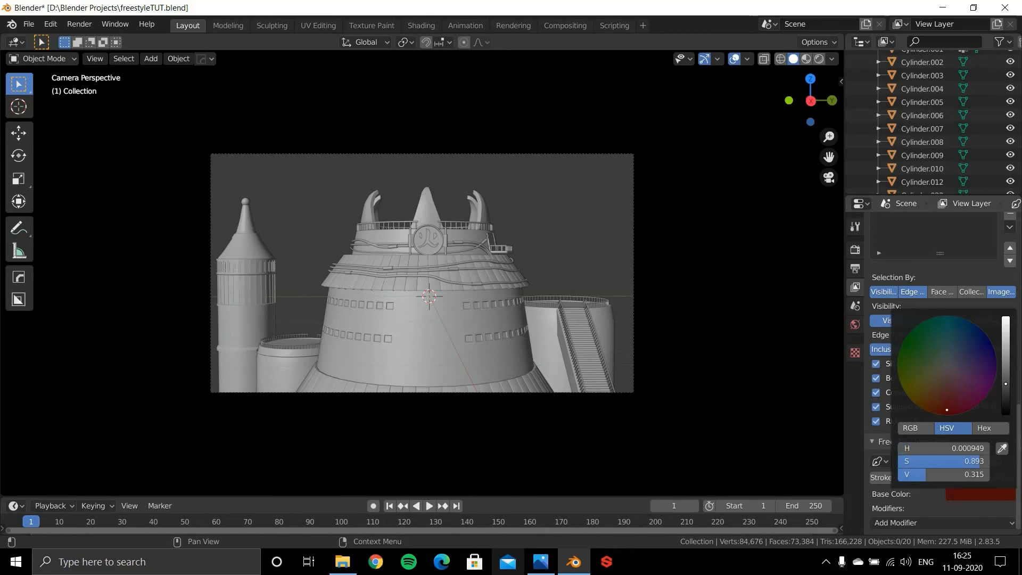
left_click_drag(1005, 383, 979, 353)
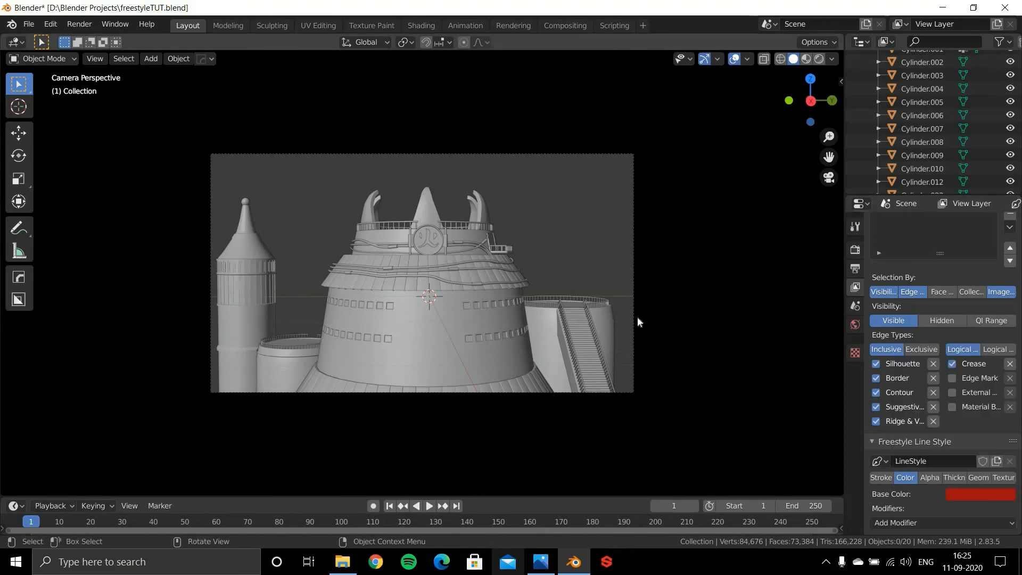
Render the frame again, view the recolored lines in the Viewer Node image, and close the render window.
key("F12")
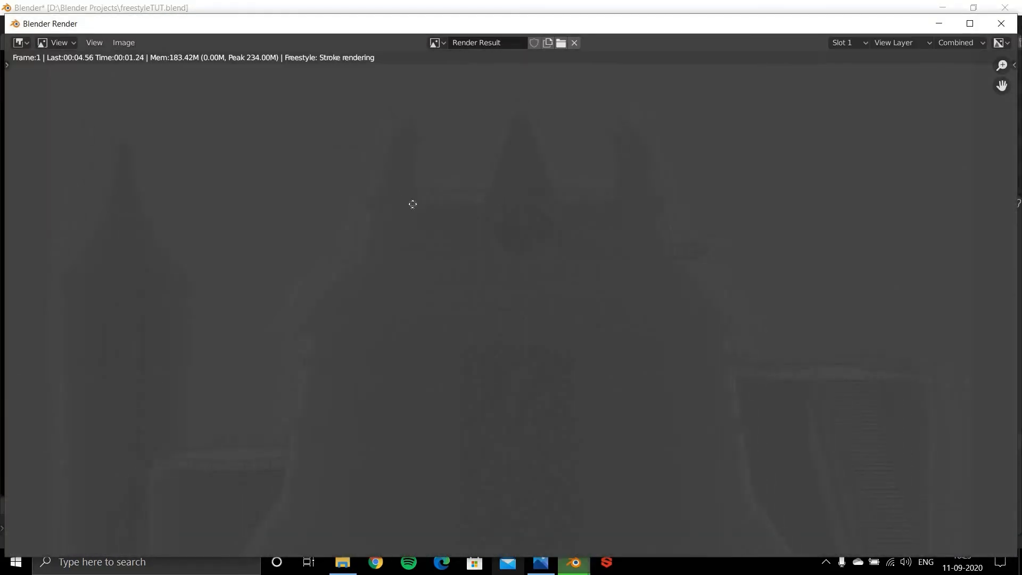
left_click(434, 44)
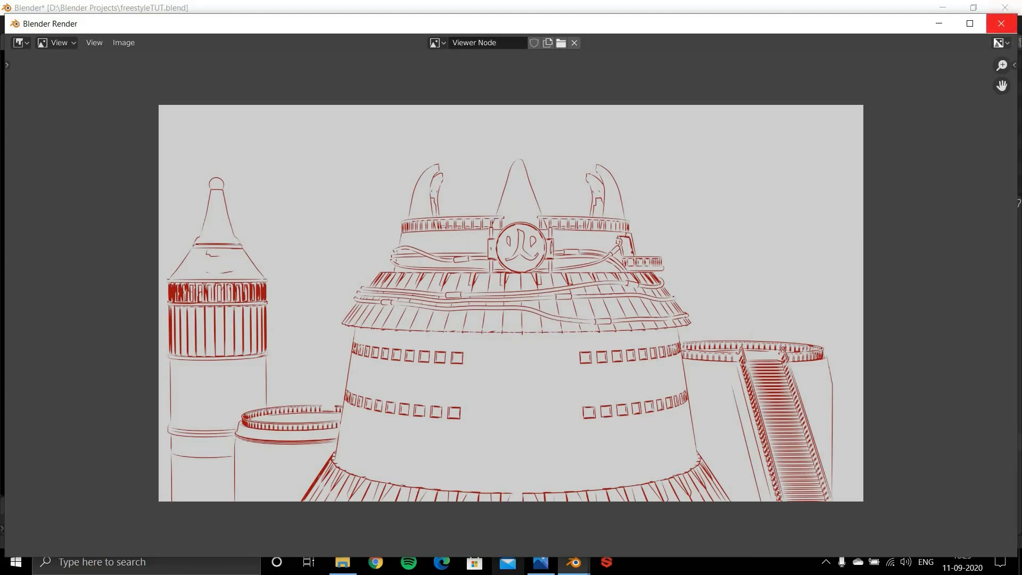
left_click(1001, 23)
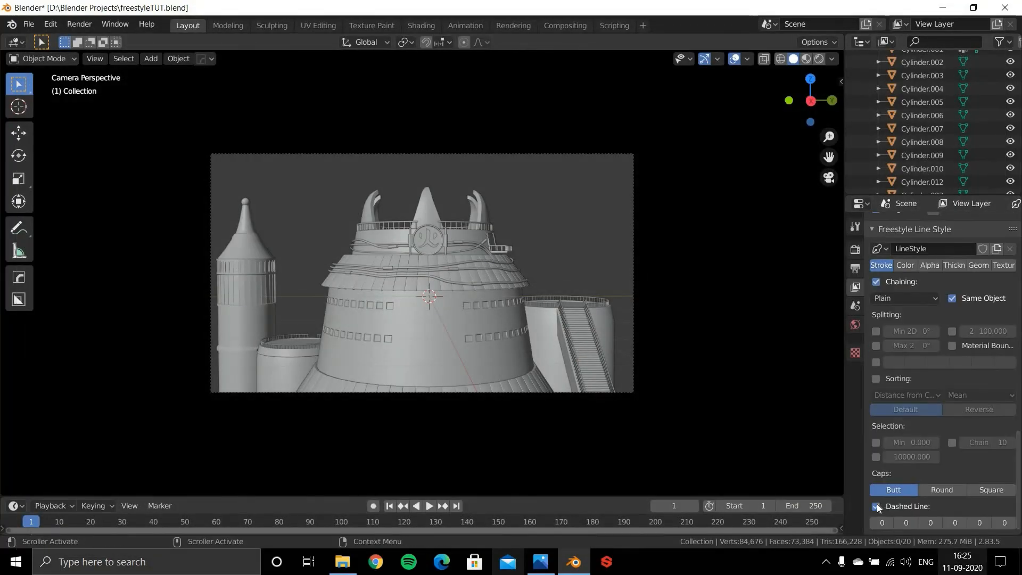